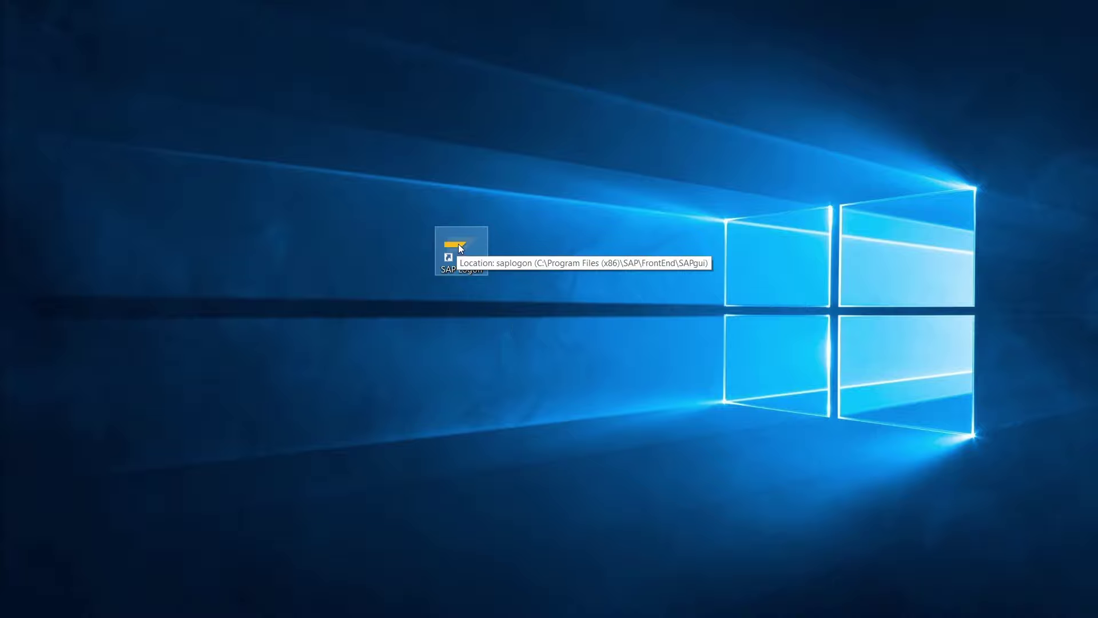
# - Launch SAP Logon and open About SAP Logon to see release 770, patch level 1
pyautogui.doubleClick(458, 243)
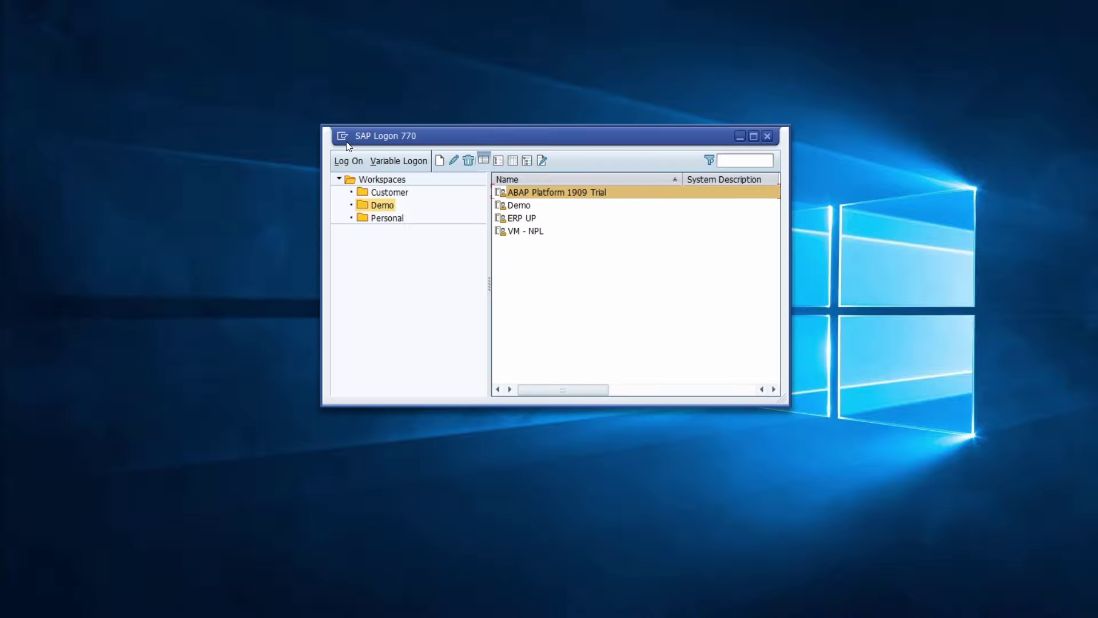
pyautogui.click(341, 136)
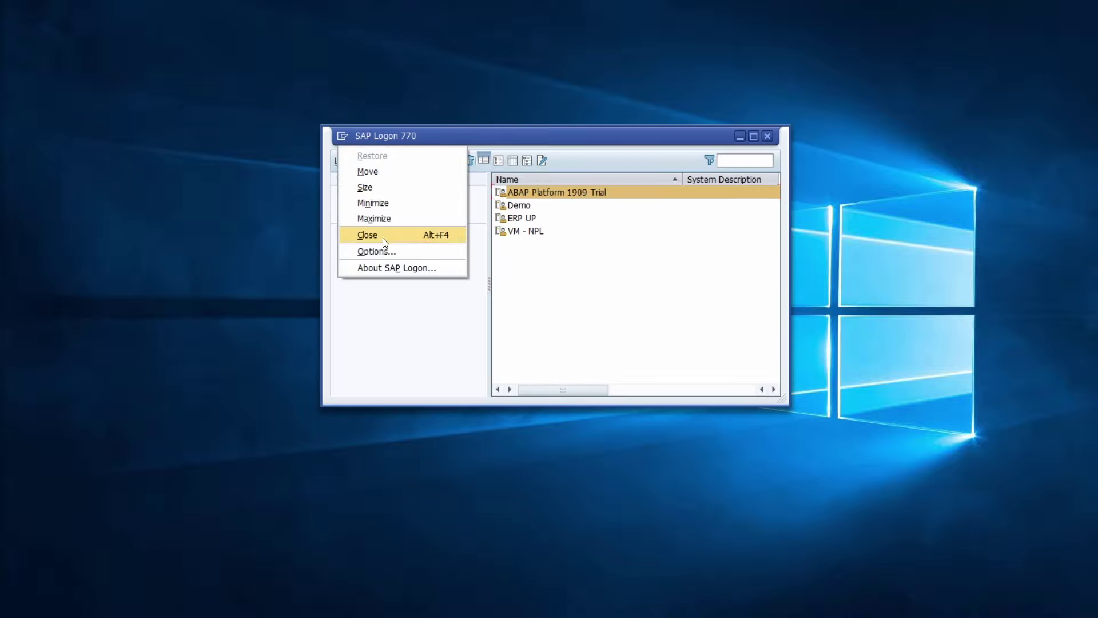
pyautogui.click(414, 268)
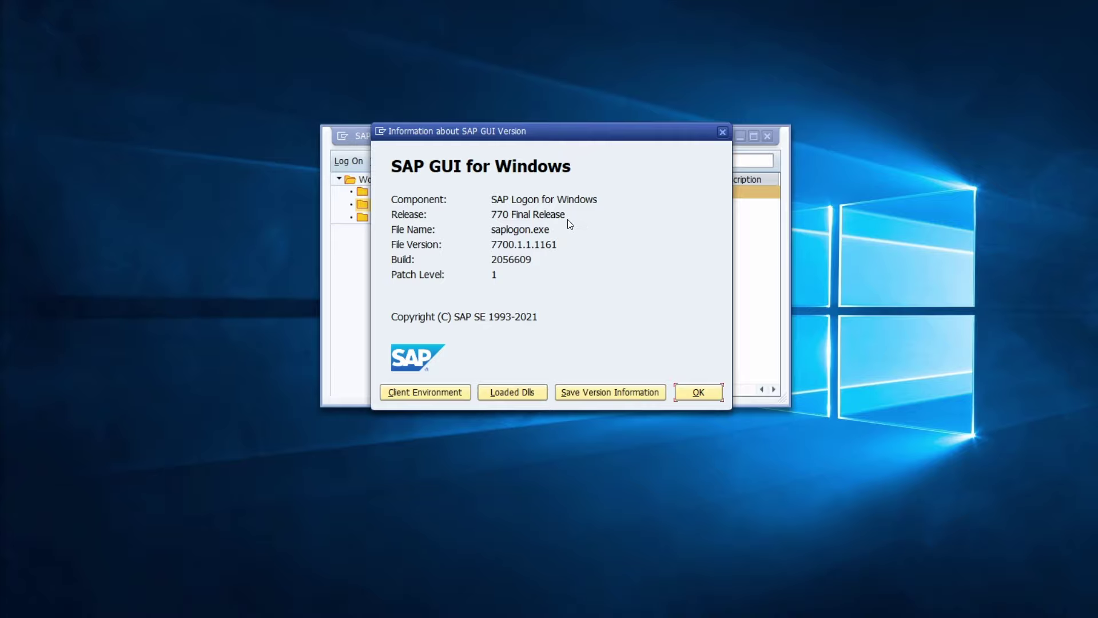
# - Review the Client Environment, marking the SAP FrontEnd install folder in Current Path, then close it
pyautogui.click(425, 393)
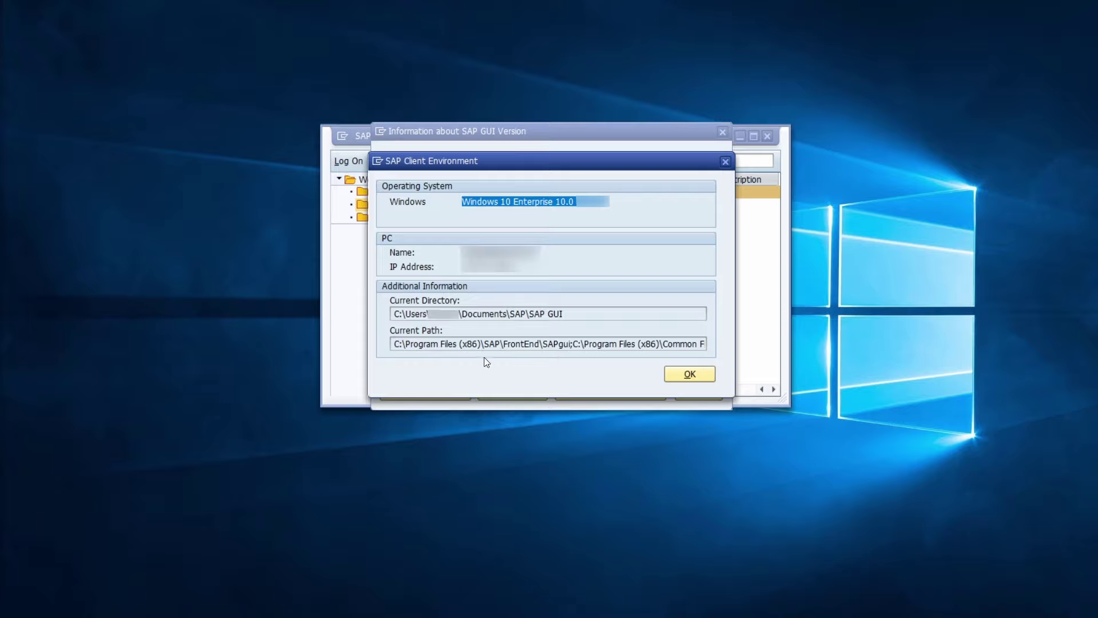
pyautogui.moveTo(397, 347); pyautogui.dragTo(747, 347)
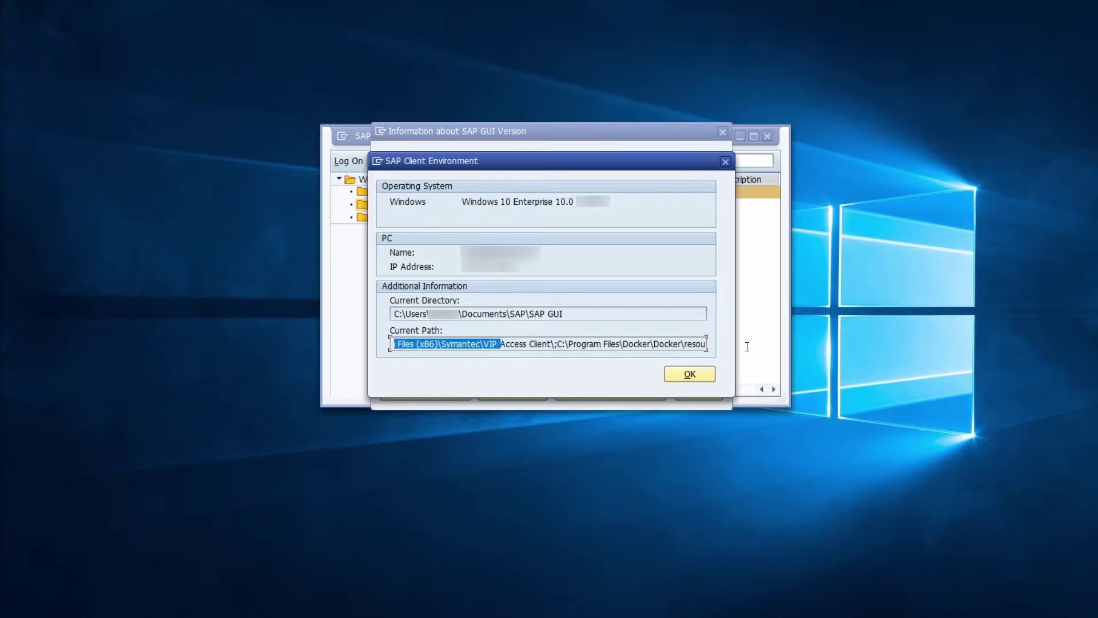
pyautogui.click(438, 344)
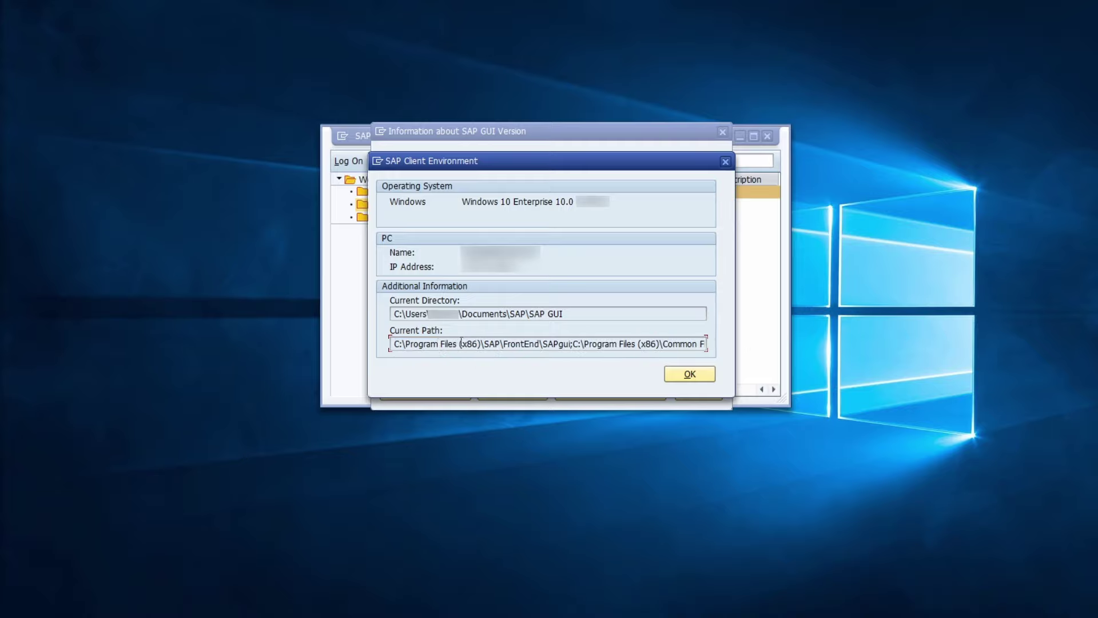
pyautogui.moveTo(405, 345); pyautogui.dragTo(550, 343)
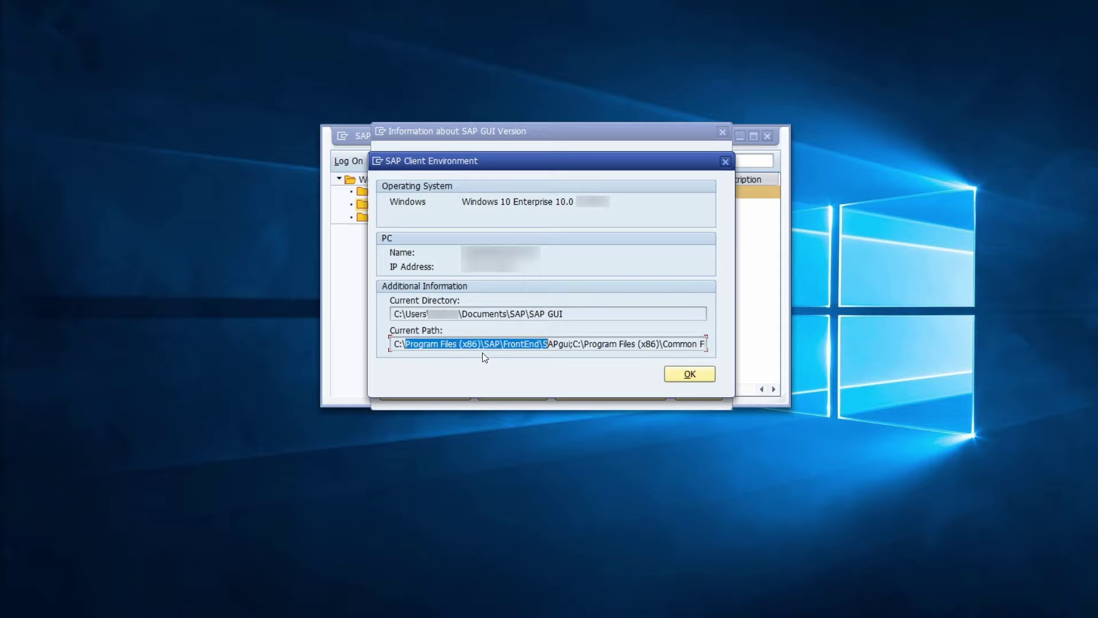
pyautogui.click(728, 161)
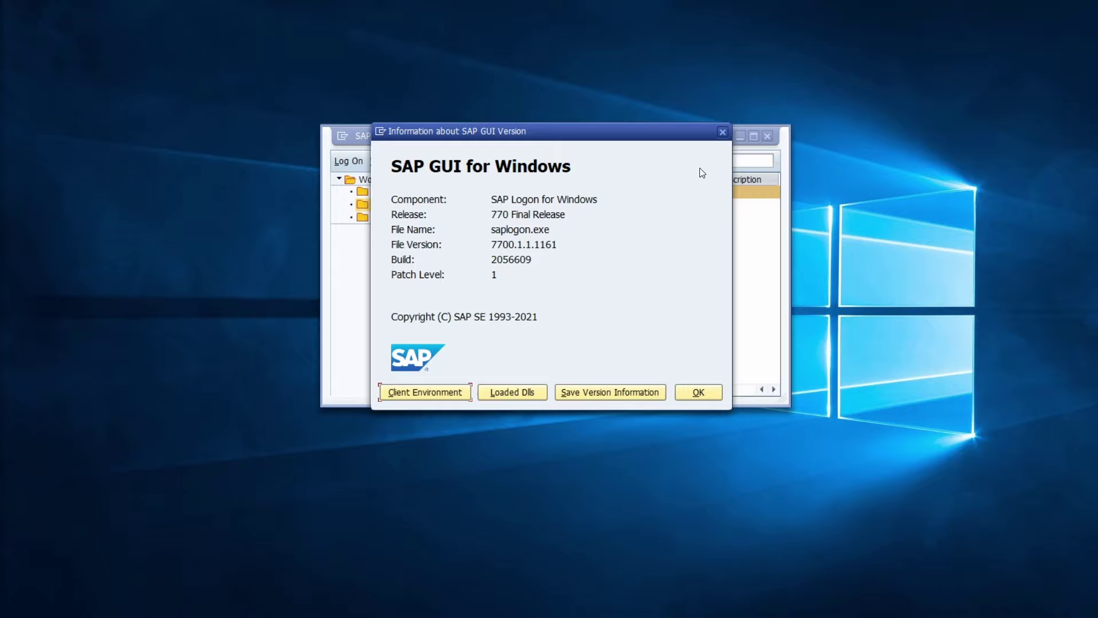
# - Close the Information about SAP GUI Version dialog to return to the connection list
pyautogui.click(723, 132)
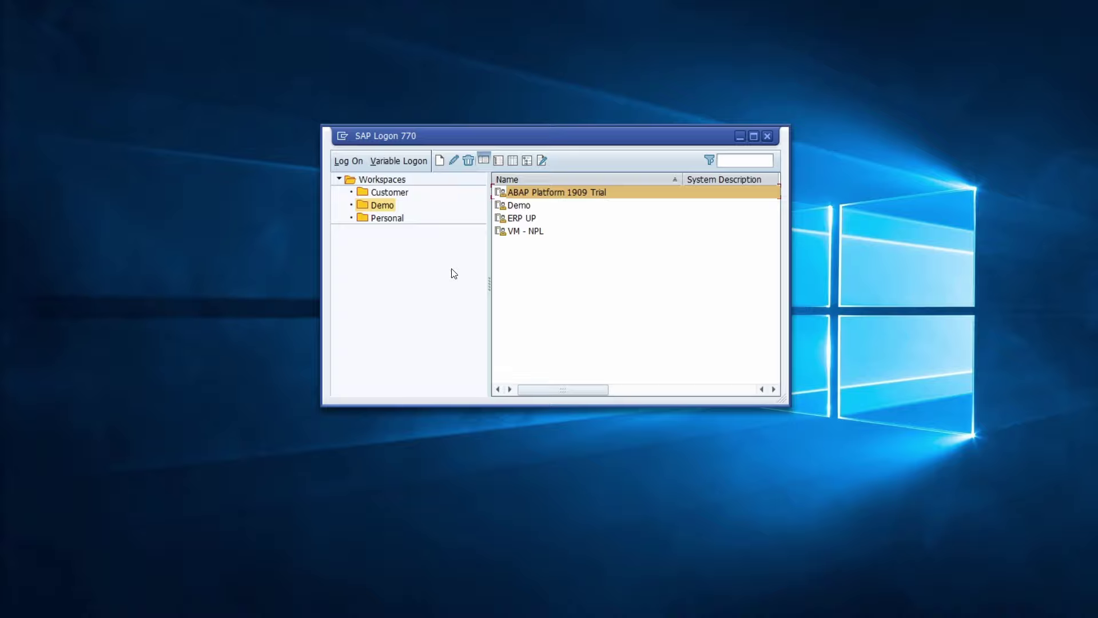
# - Open SAP GUI Options > SAP Logon Options > Configuration Files and select the local AppData\Roaming\SAP\Common path
pyautogui.click(341, 136)
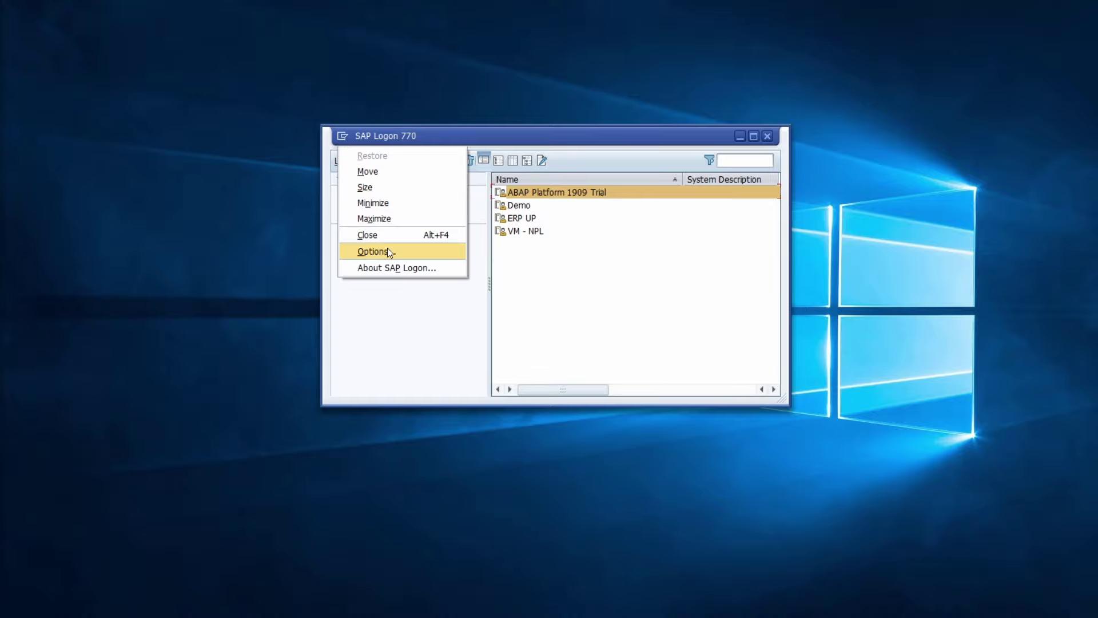
pyautogui.click(404, 256)
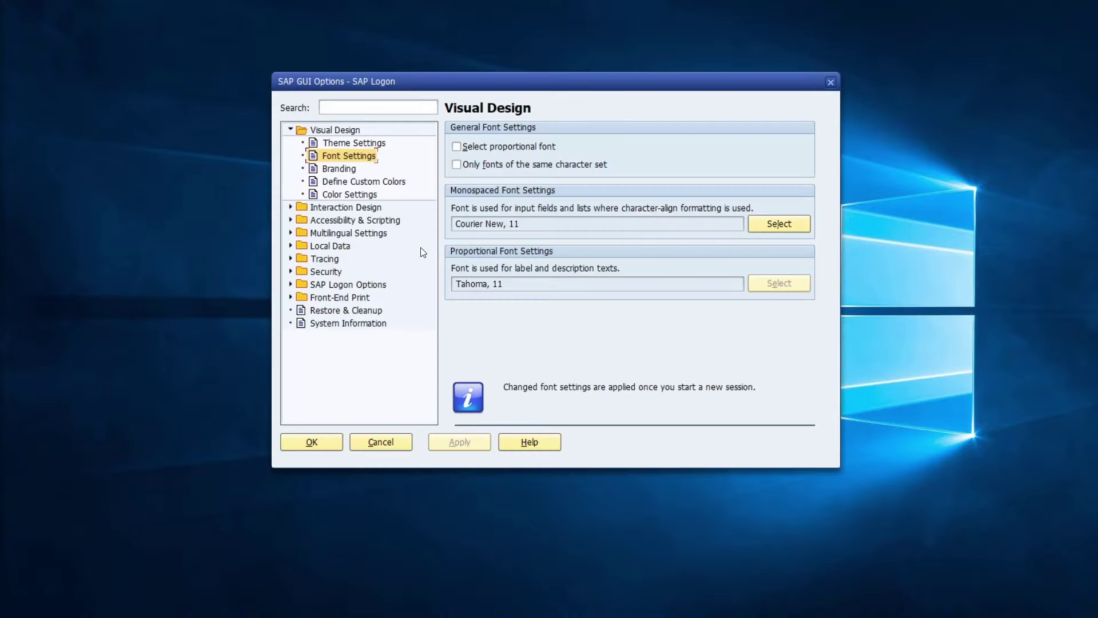
pyautogui.click(330, 286)
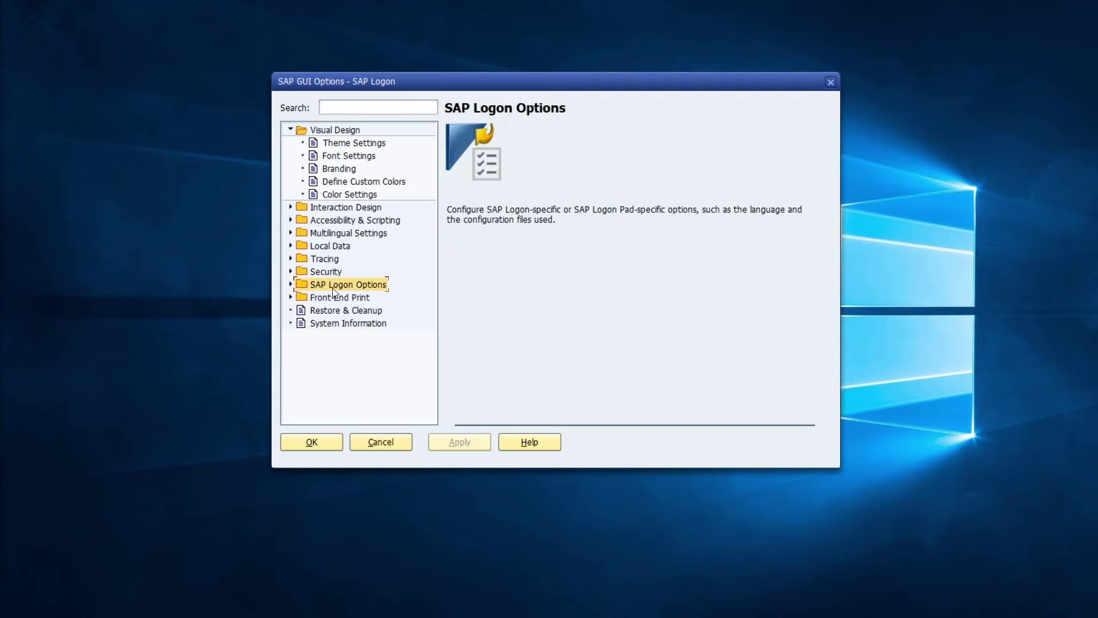
pyautogui.click(290, 284)
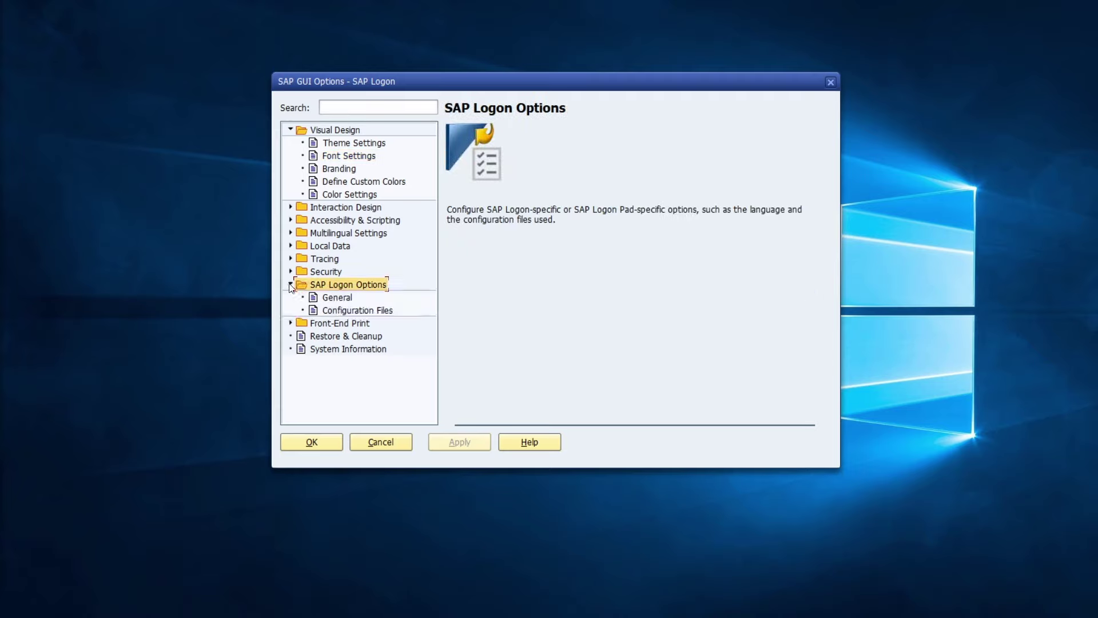
pyautogui.click(343, 311)
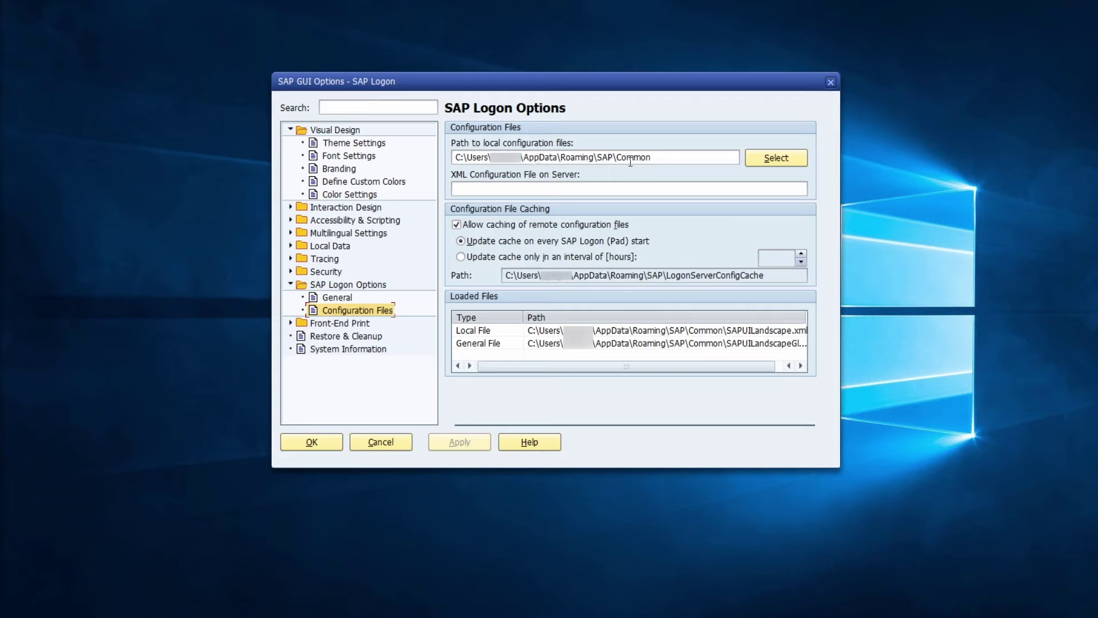
pyautogui.click(548, 152)
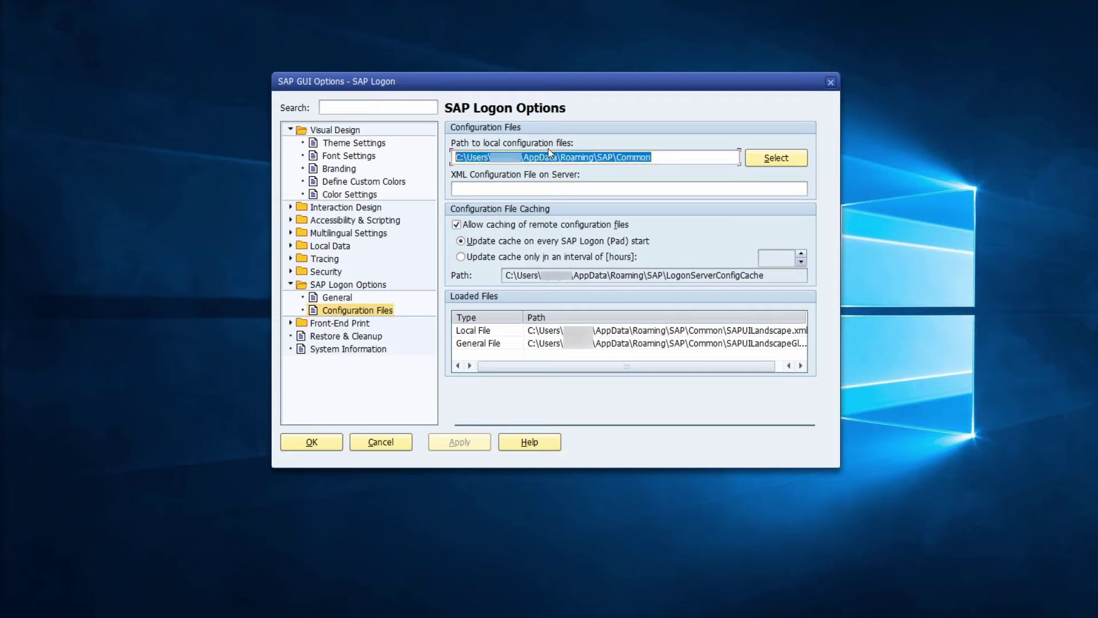
# - Open the Common configuration folder in File Explorer and select all three XML files
pyautogui.click(665, 157)
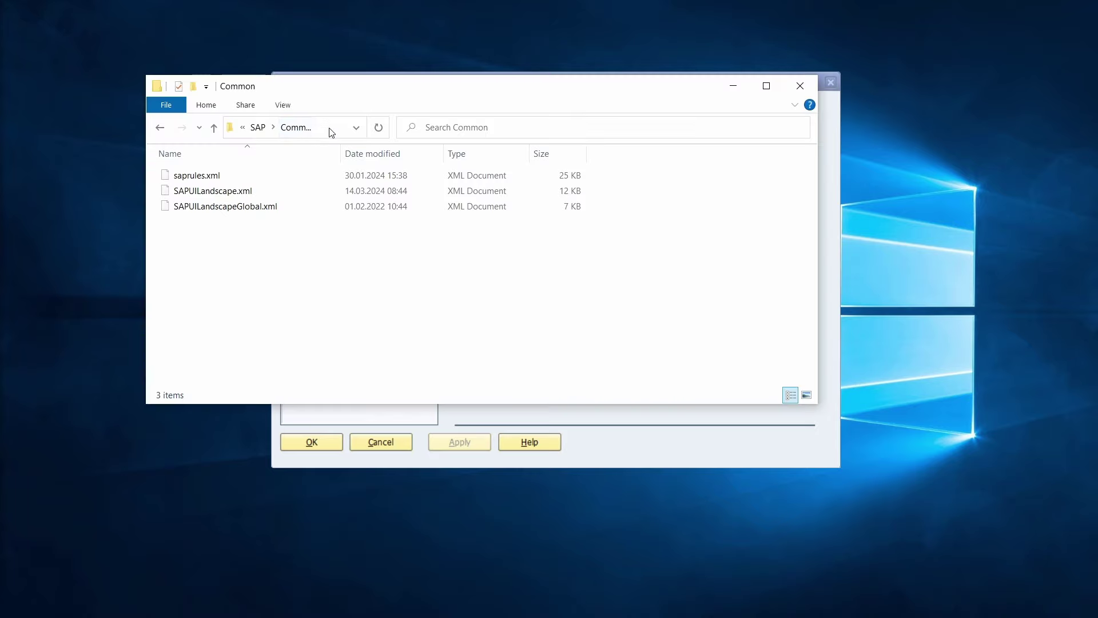
pyautogui.click(326, 127)
pyautogui.click(321, 247)
pyautogui.hotkey('ctrl', 'a')
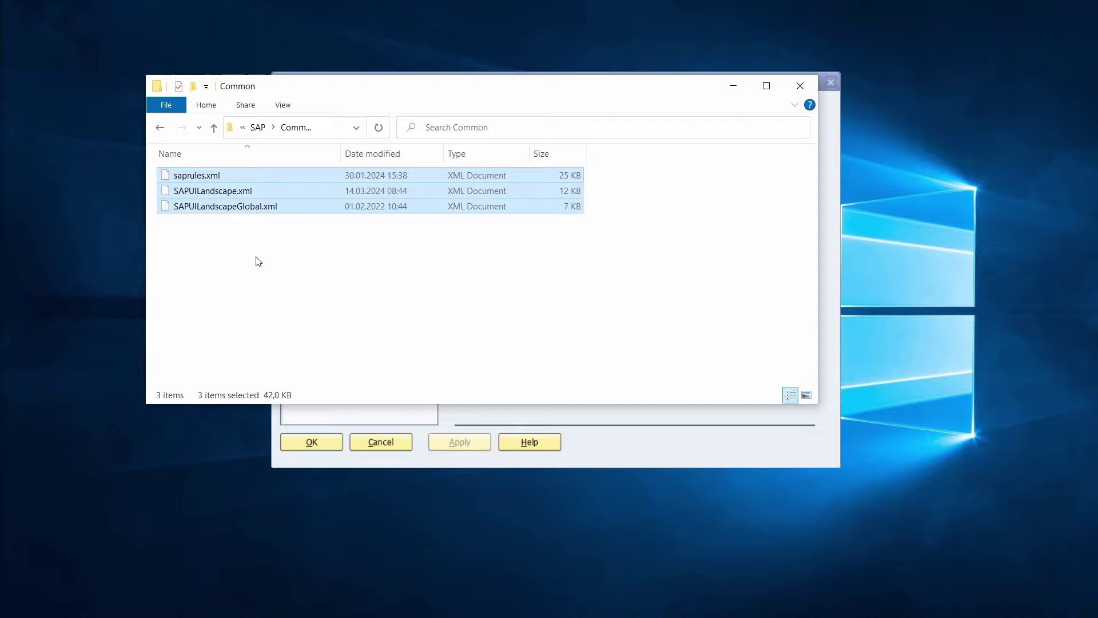
# - Reselect saprules.xml, SAPUILandscape.xml and SAPUILandscapeGlobal.xml, then close the Common folder window
pyautogui.click(229, 238)
pyautogui.click(222, 195)
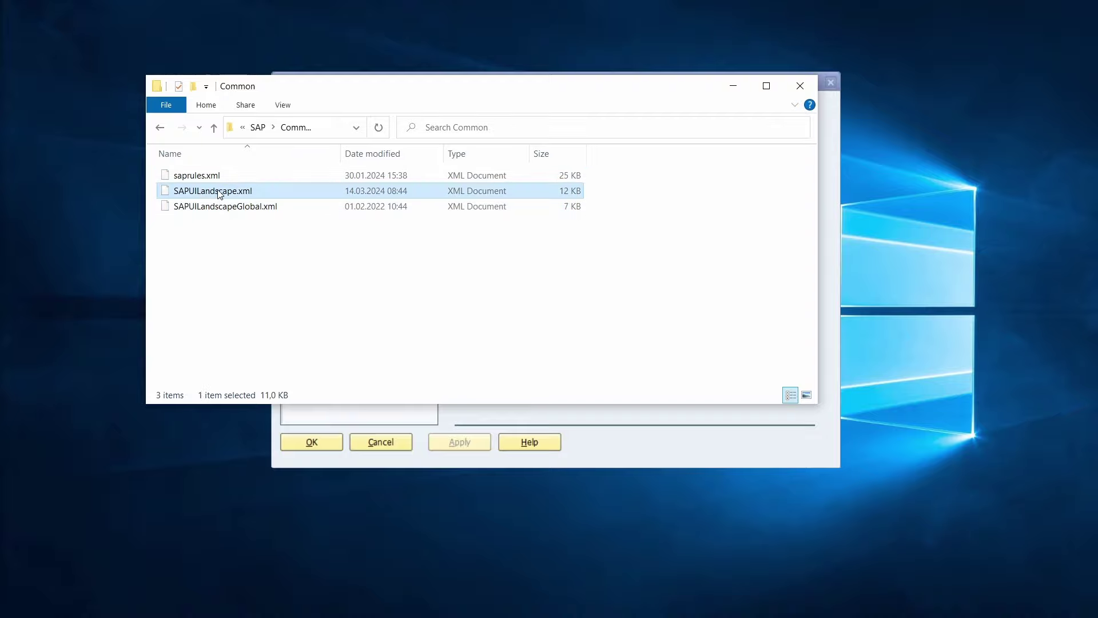
pyautogui.moveTo(246, 239); pyautogui.dragTo(201, 173)
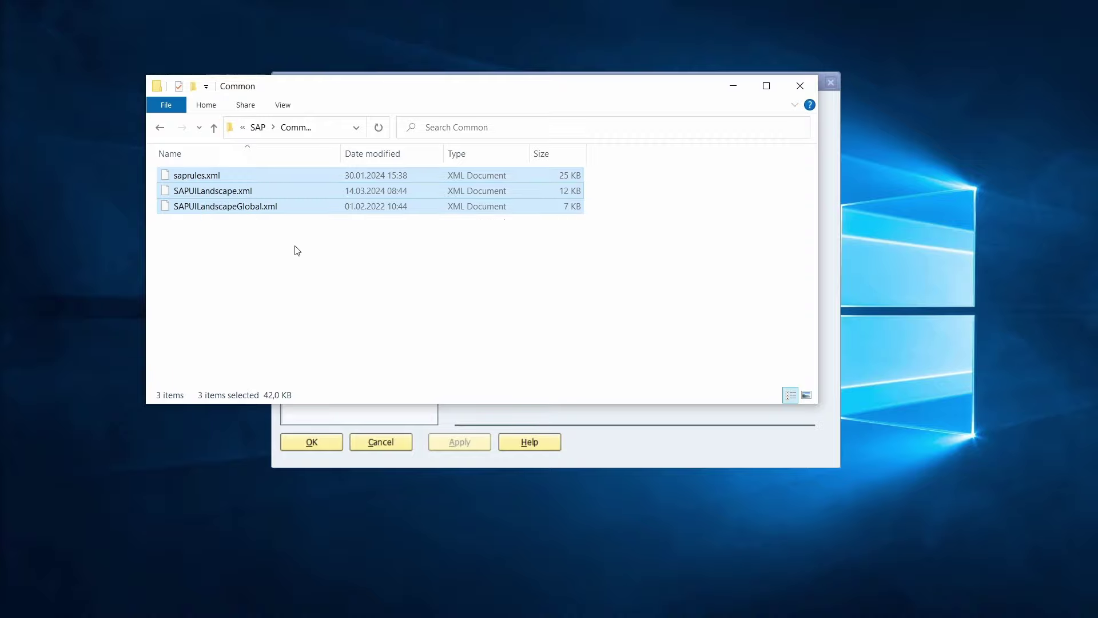
pyautogui.click(105, 239)
pyautogui.click(800, 86)
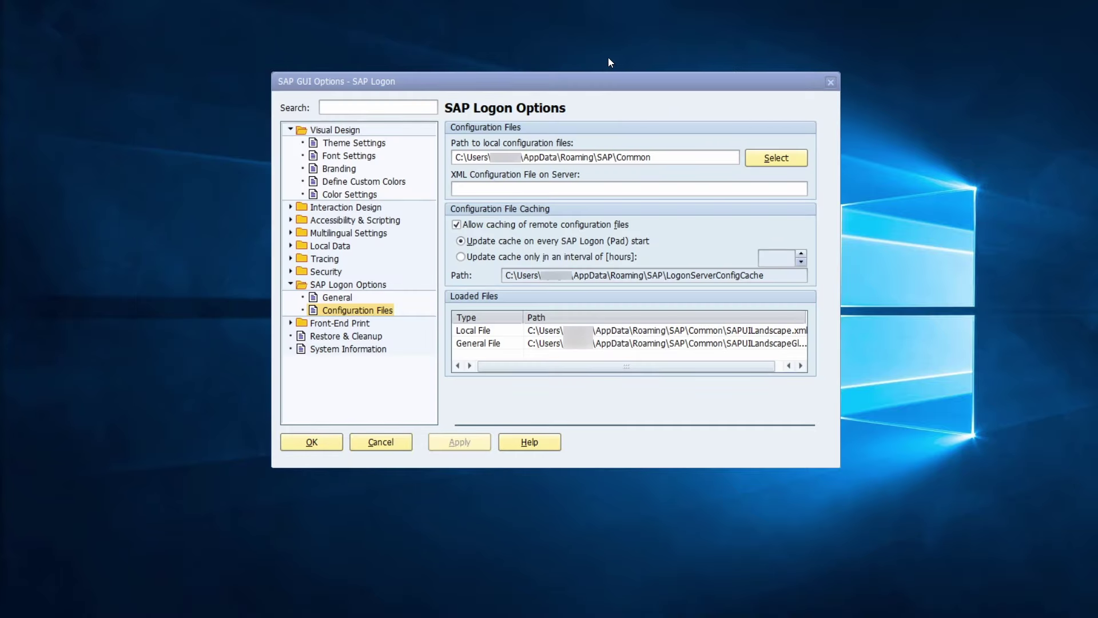
# - Bring the SAP GUI Options dialog forward and close it
pyautogui.click(566, 87)
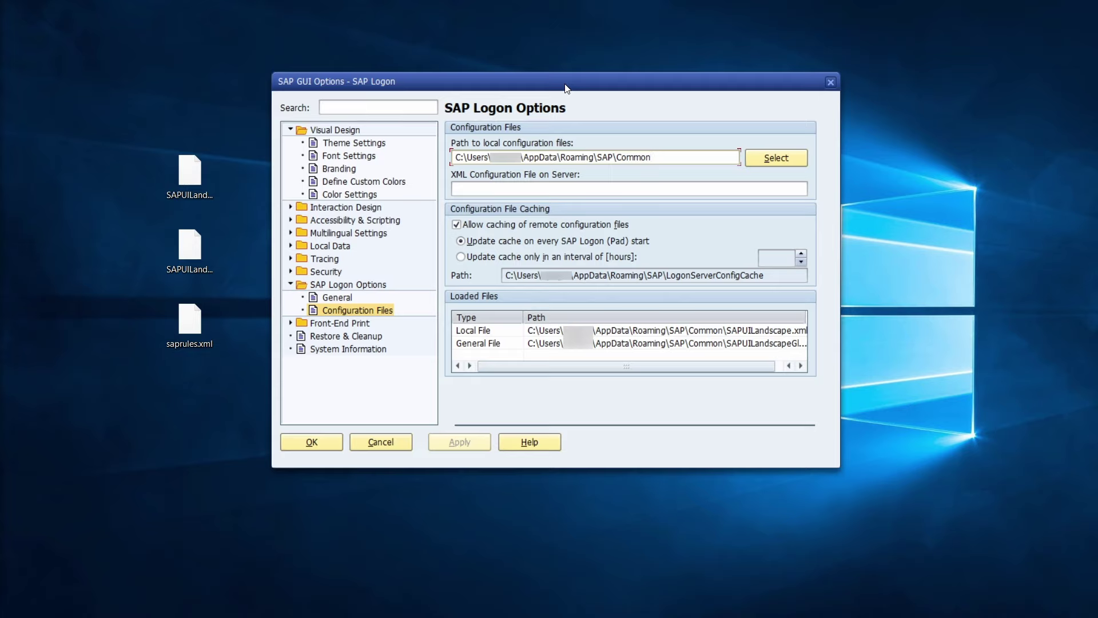
pyautogui.click(831, 83)
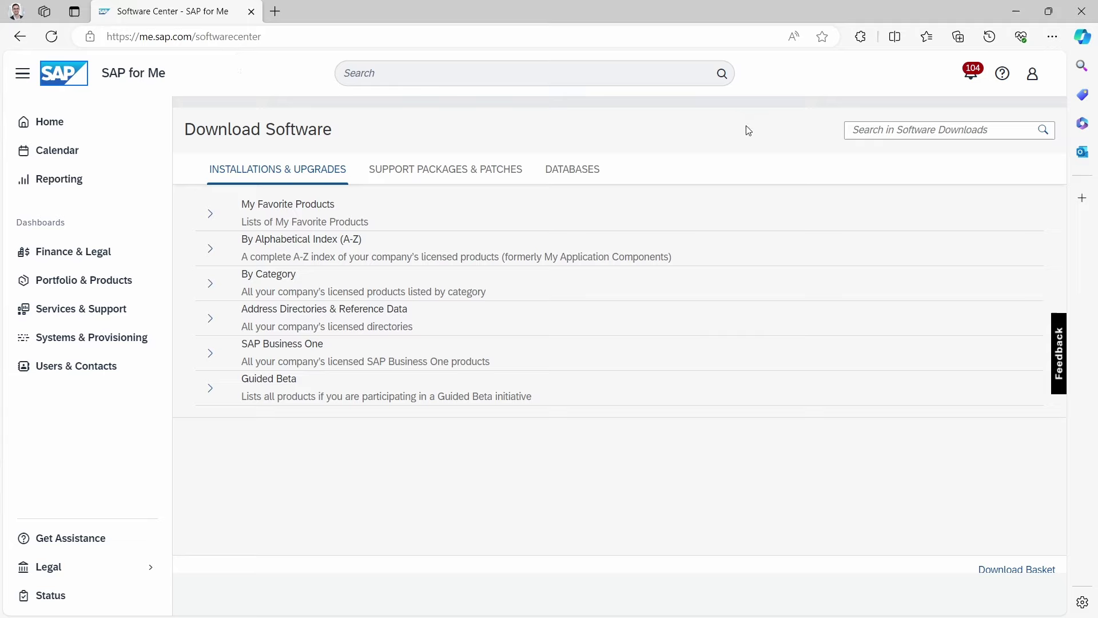
# - Search Software Downloads for 'sap gui 8.00' and scroll through the 16 available Windows 8.00 items
pyautogui.click(900, 133)
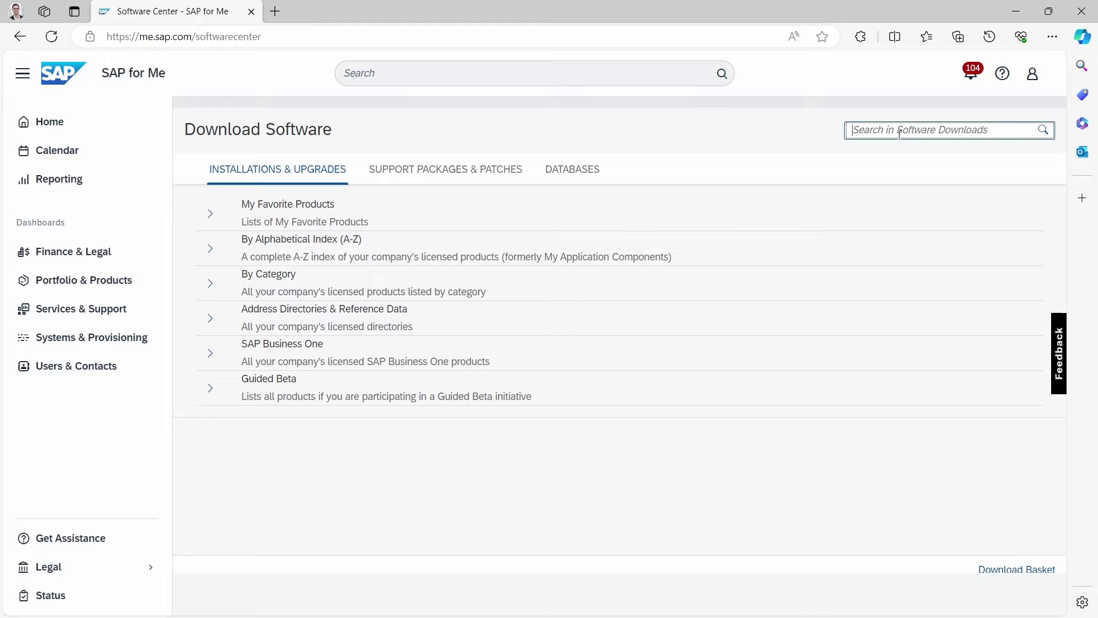
pyautogui.write('sap gui 8.00')
pyautogui.press('Return')
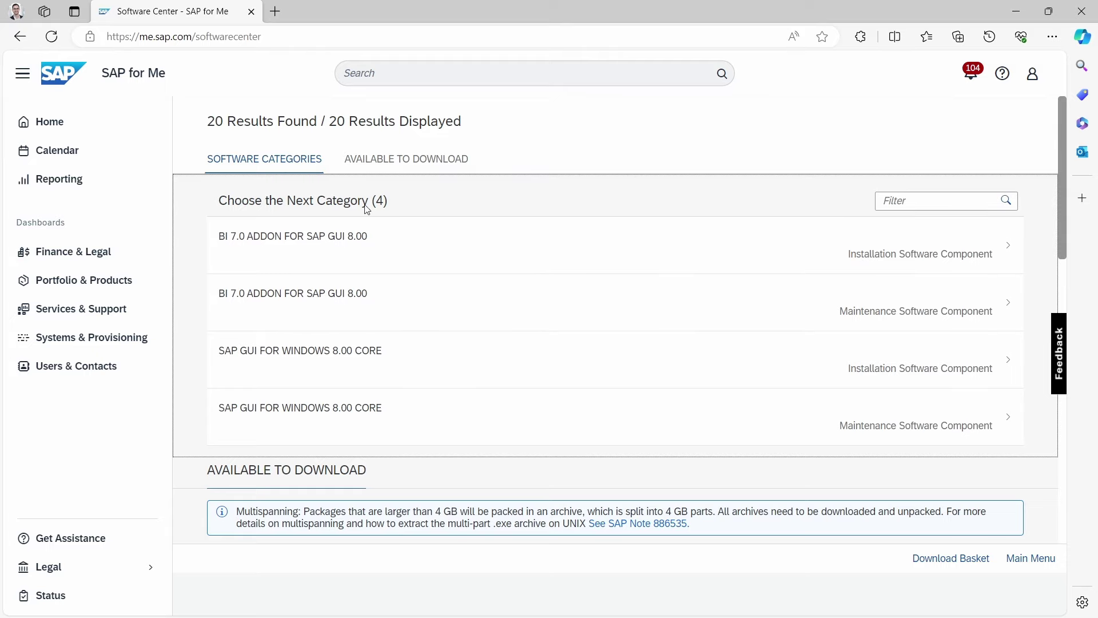
pyautogui.scroll(-3, 195, 313)
pyautogui.scroll(-5, 197, 316)
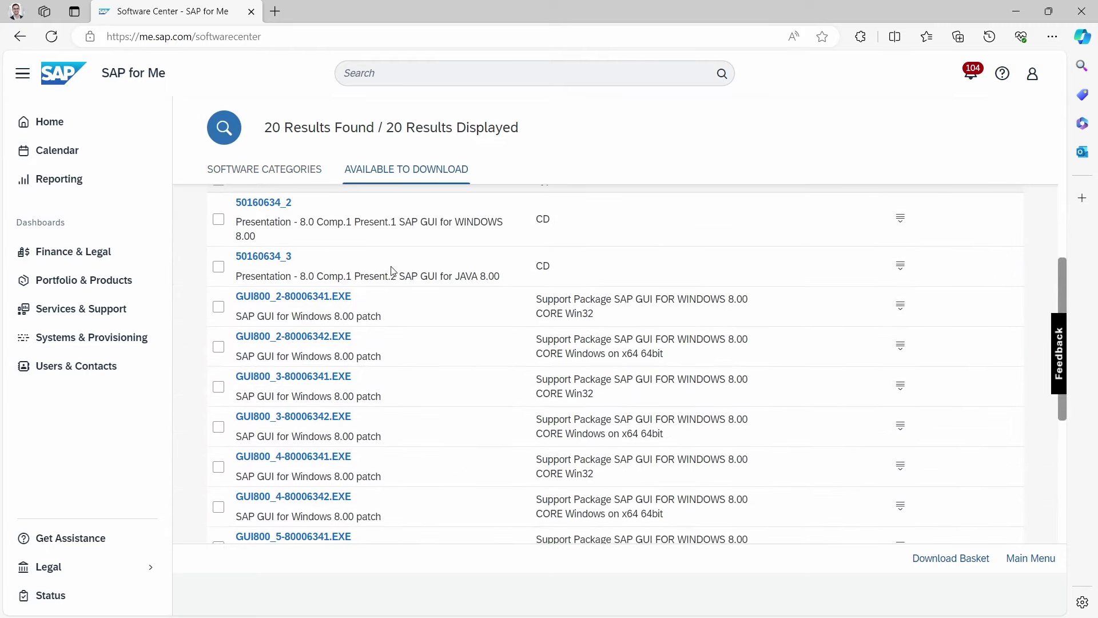
pyautogui.scroll(-2, 401, 286)
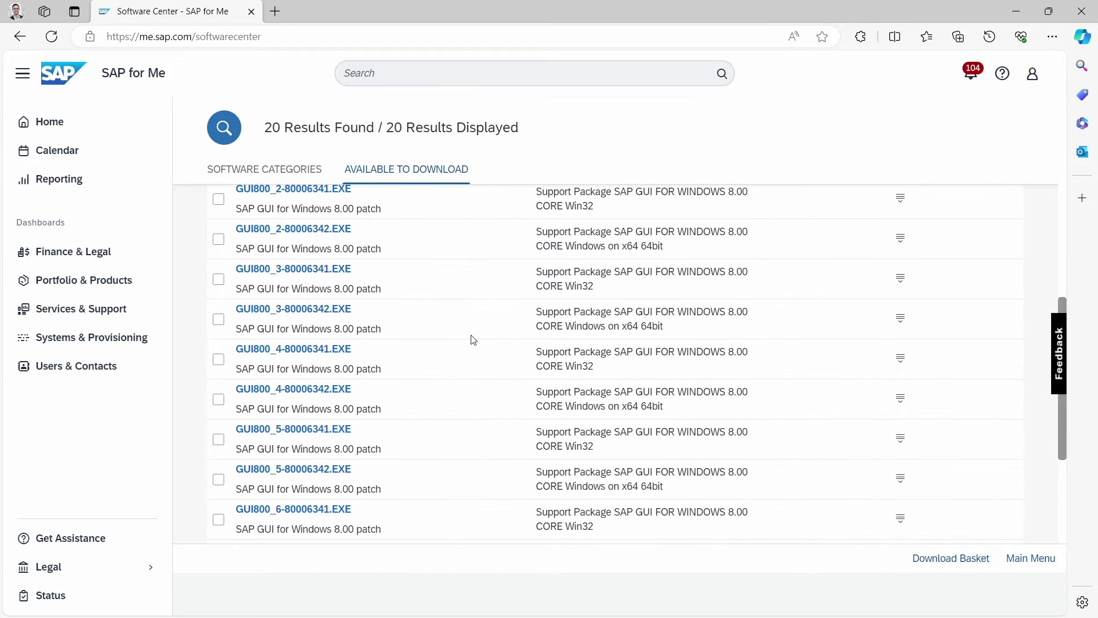
pyautogui.scroll(-4, 473, 332)
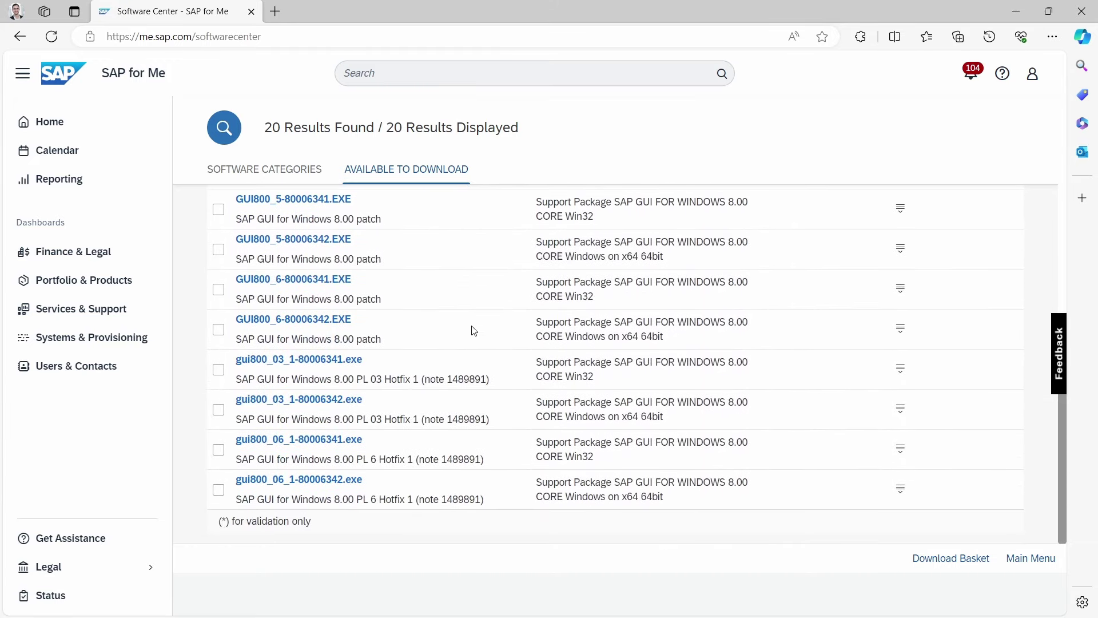
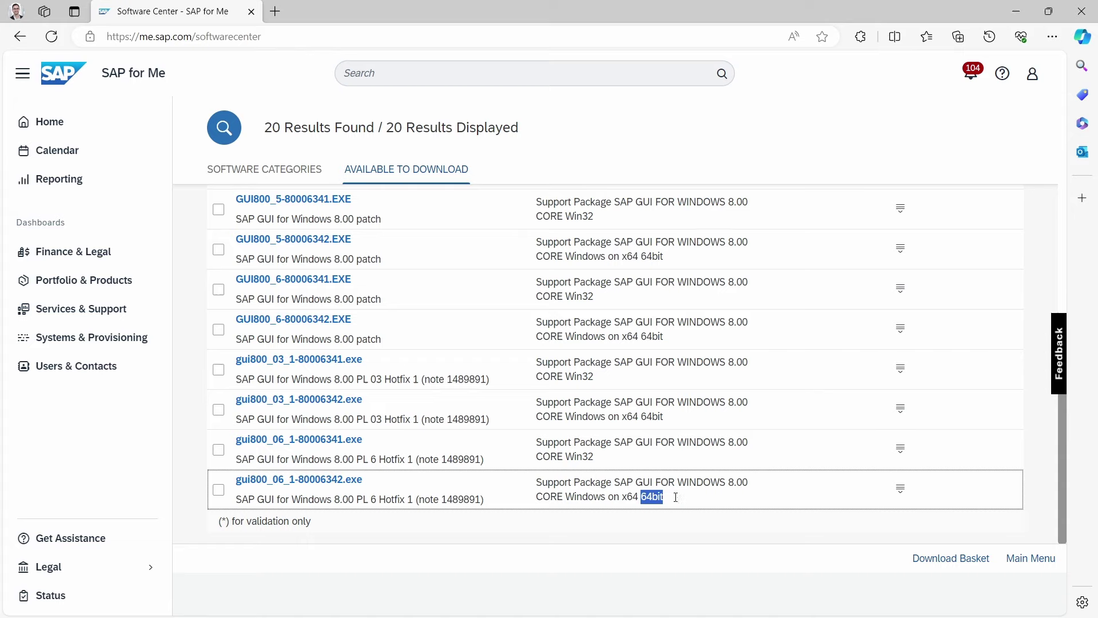
# - Open the Content Info for gui800_06_1-80006342.exe in a new tab
pyautogui.click(675, 497)
pyautogui.click(901, 492)
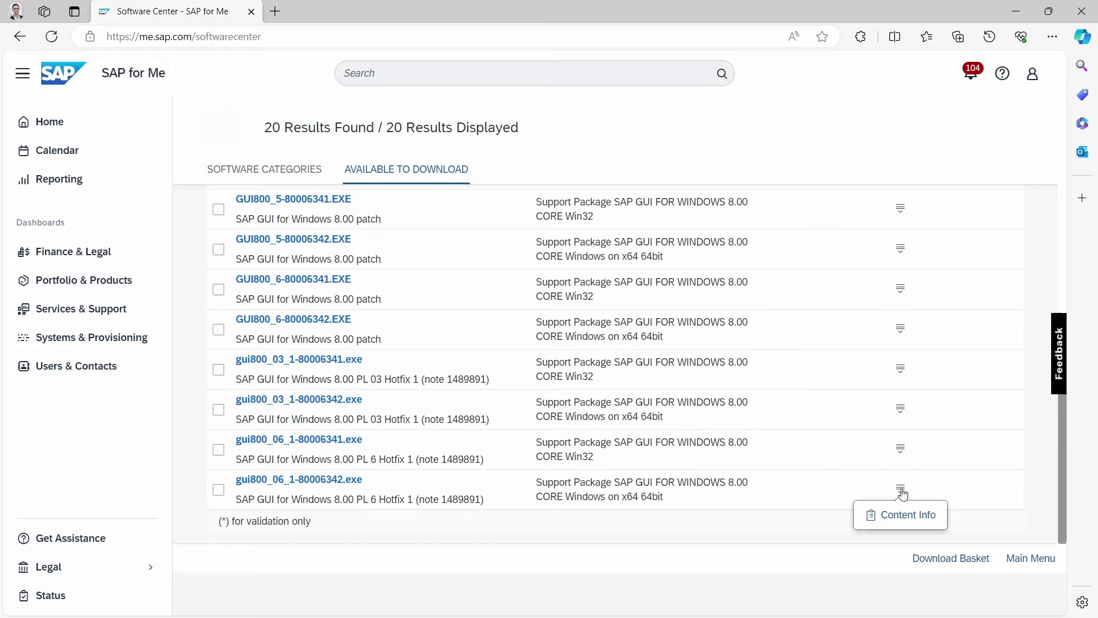
pyautogui.click(908, 515)
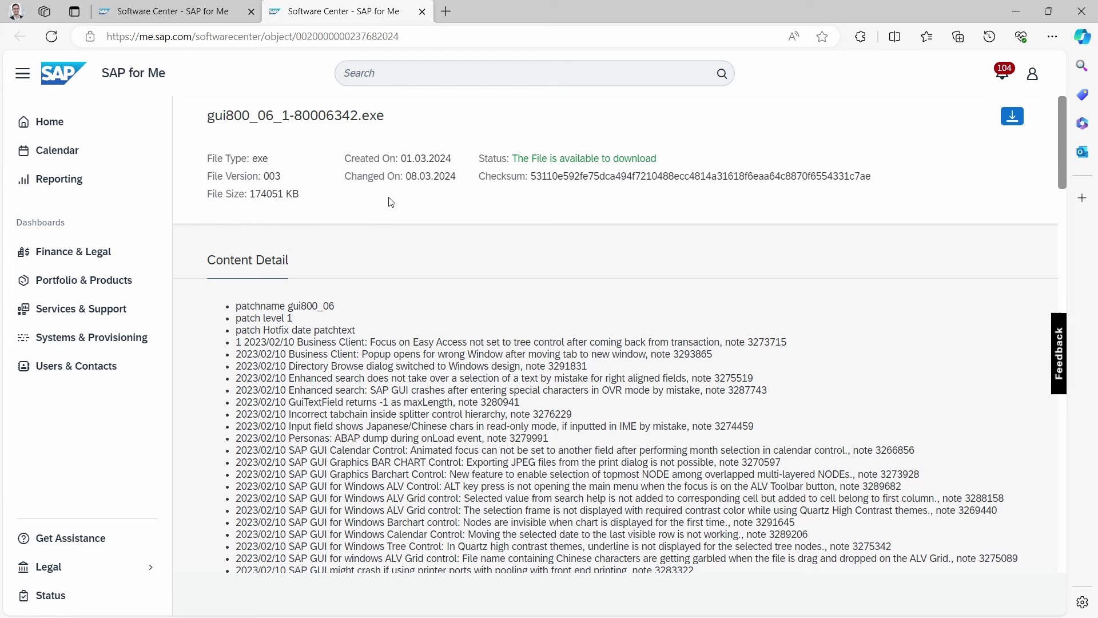
# - Review its creation date 01.03.2024 and patch notes, then return to the results list
pyautogui.moveTo(403, 158); pyautogui.dragTo(453, 160)
pyautogui.click(445, 142)
pyautogui.scroll(-15, 386, 480)
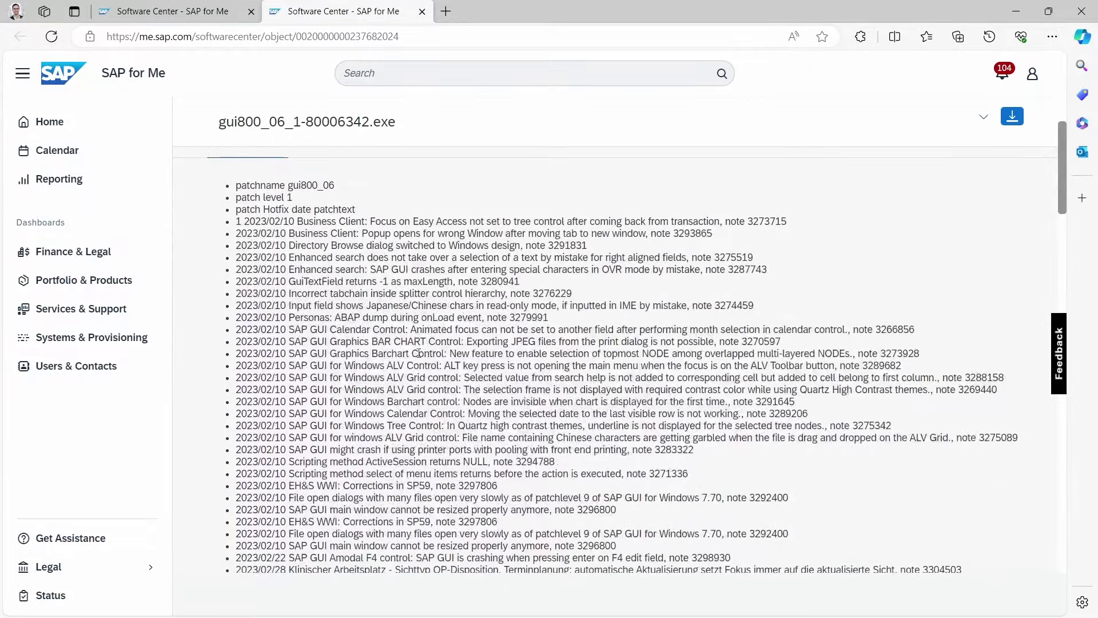
pyautogui.scroll(-3, 410, 379)
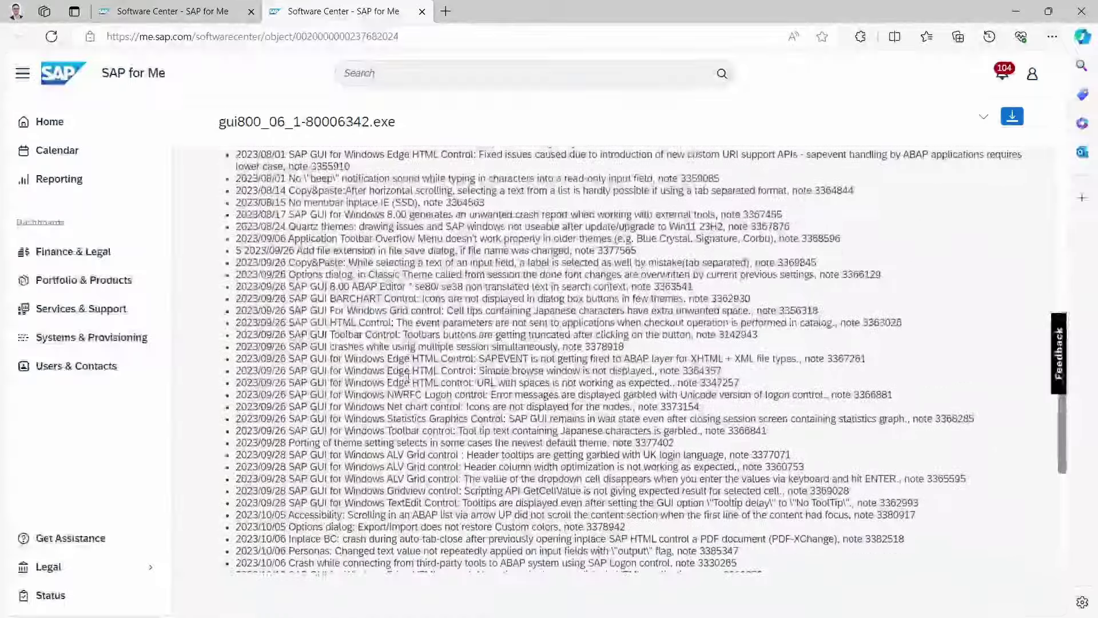
pyautogui.scroll(15, 401, 375)
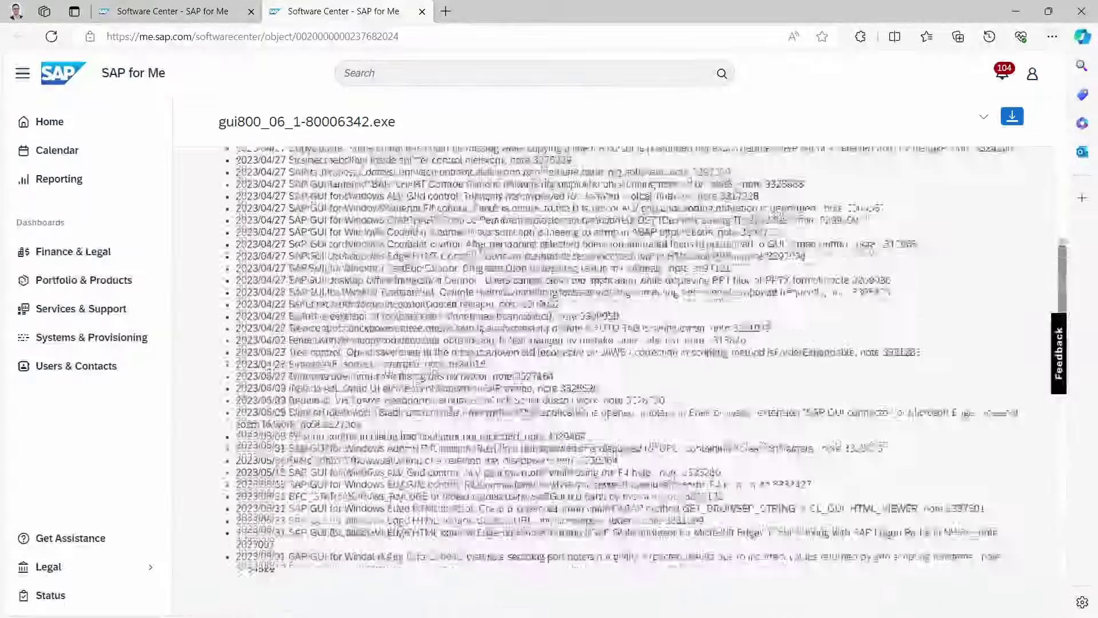
pyautogui.hotkey('ctrl', 'shift', 'Tab')
# - Open and review the GUI800_3-80006342.EXE details, created 30.06.2023
pyautogui.scroll(4, 434, 453)
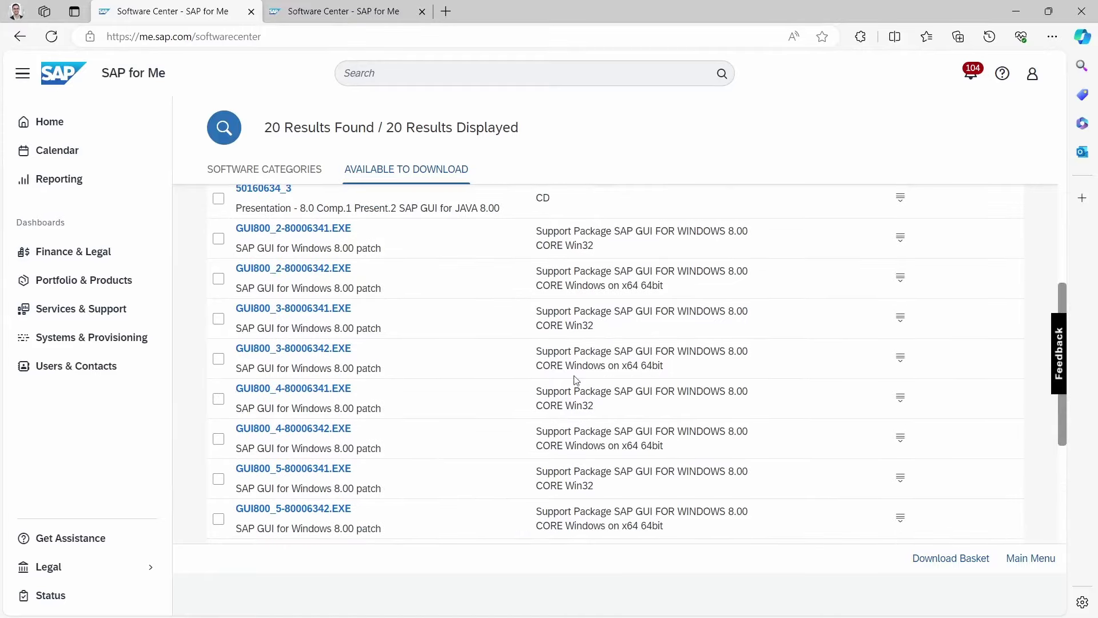
pyautogui.click(900, 357)
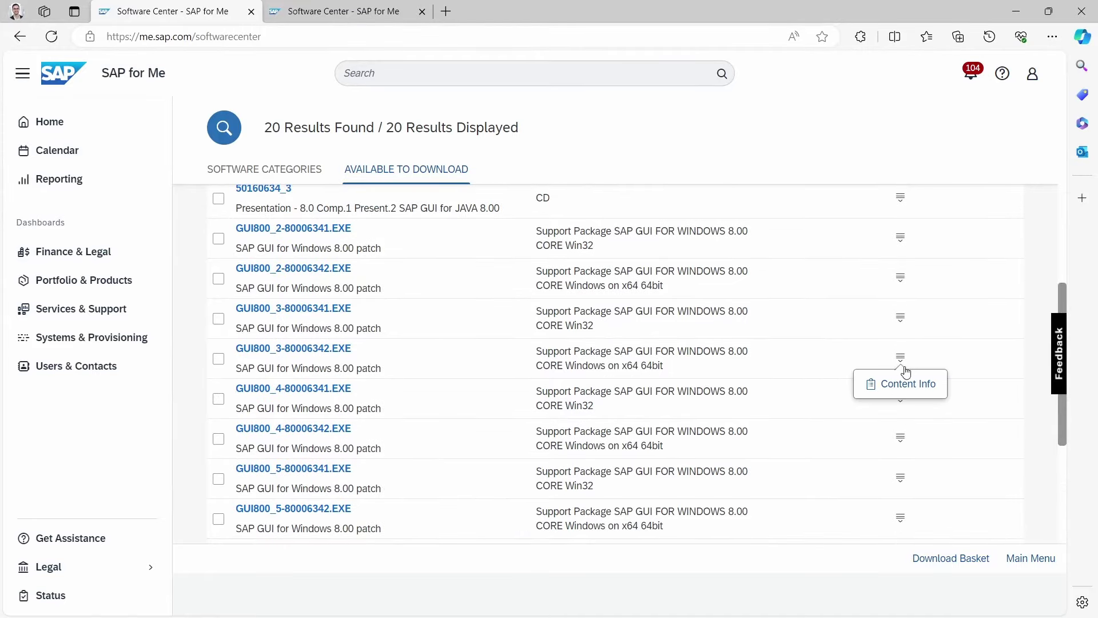
pyautogui.click(873, 381)
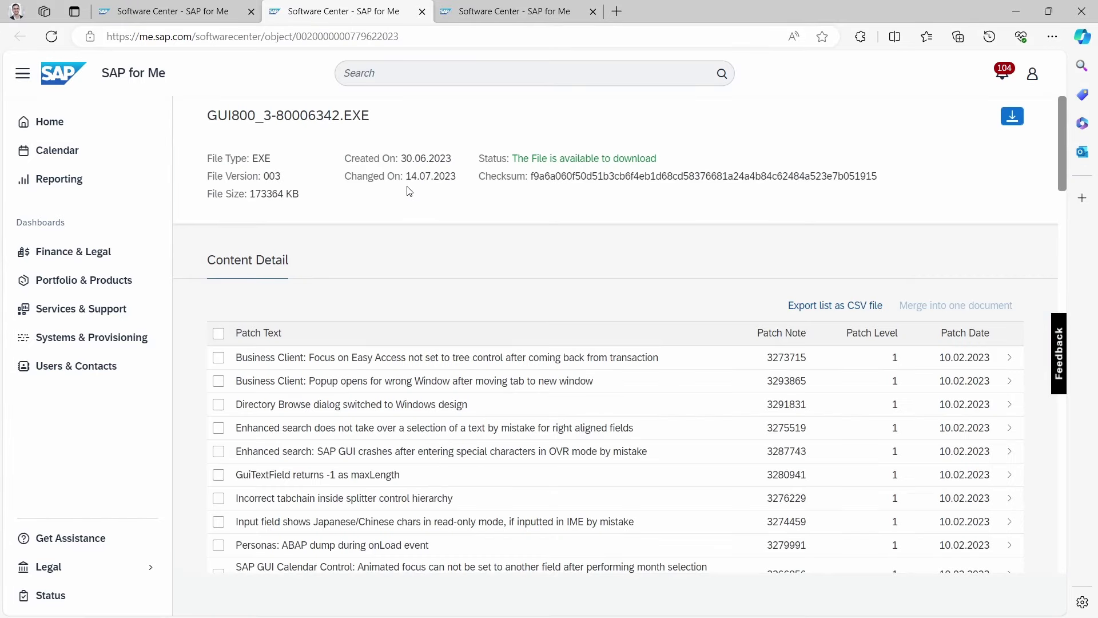
pyautogui.moveTo(402, 161); pyautogui.dragTo(452, 159)
pyautogui.click(463, 172)
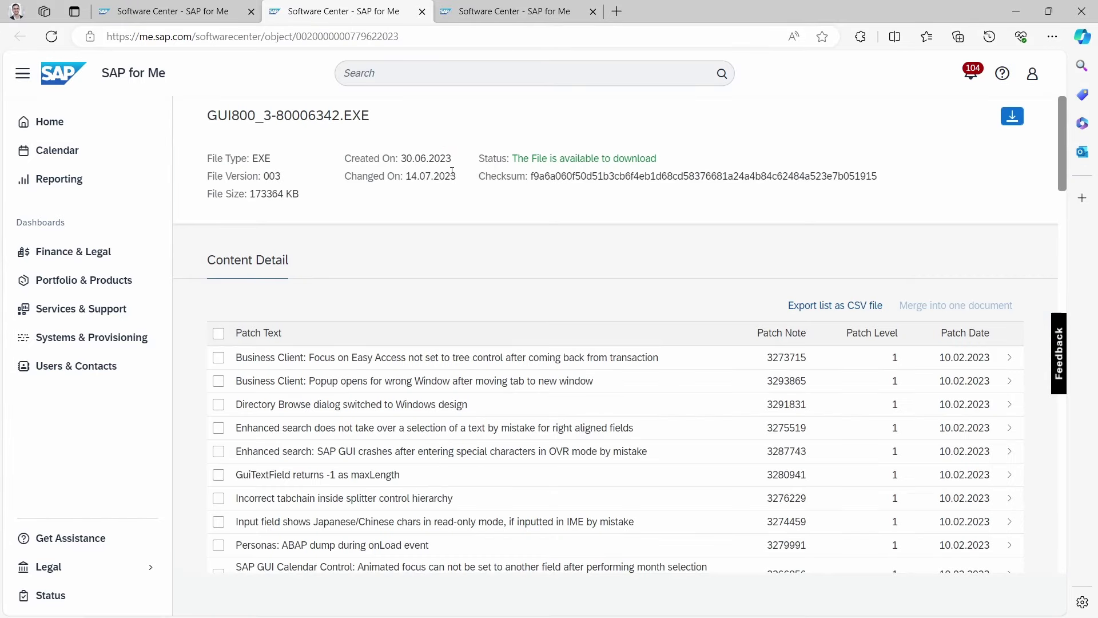
# - Close both file-detail tabs, leaving only the 20-result download list
pyautogui.click(422, 12)
pyautogui.click(375, 16)
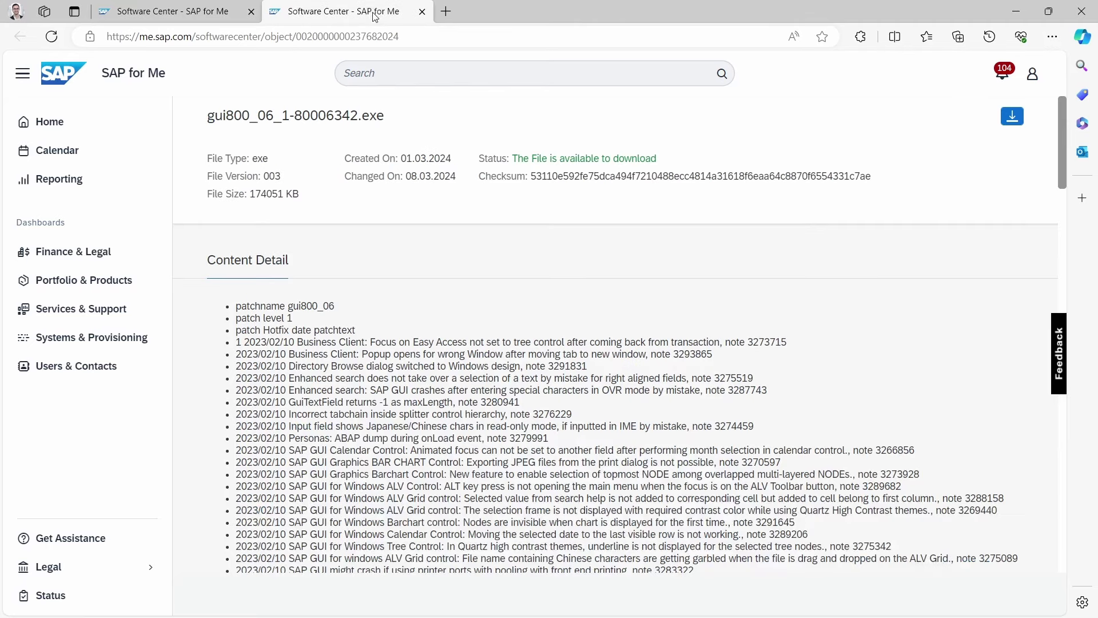
pyautogui.click(422, 12)
pyautogui.scroll(-5, 394, 444)
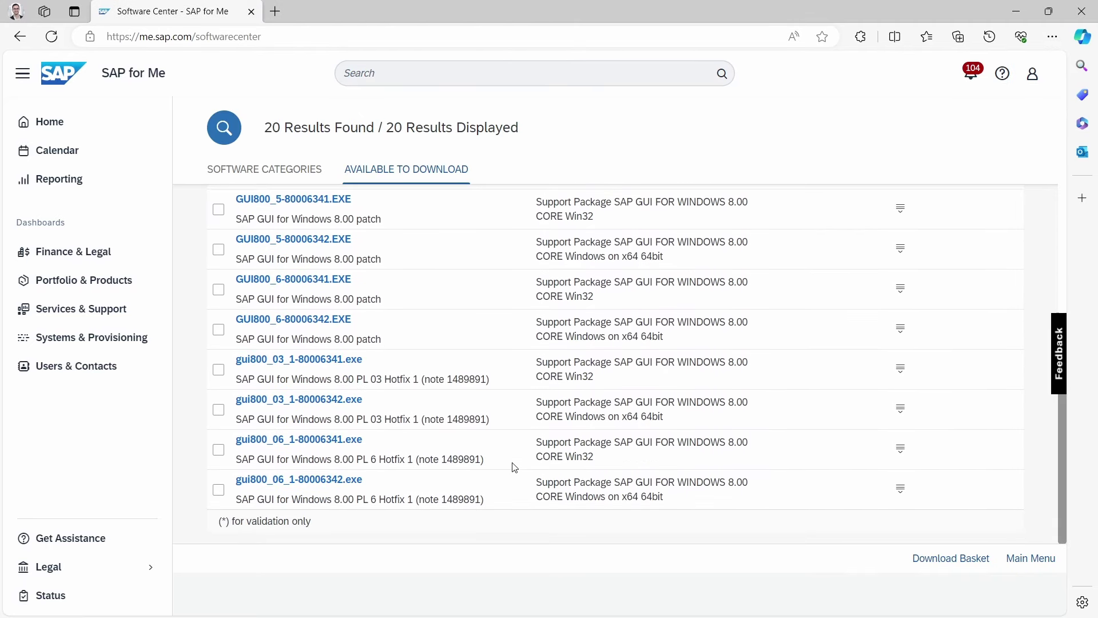
# - Download the 170 MB gui800_06_1-80006342.exe package from the results list
pyautogui.click(299, 480)
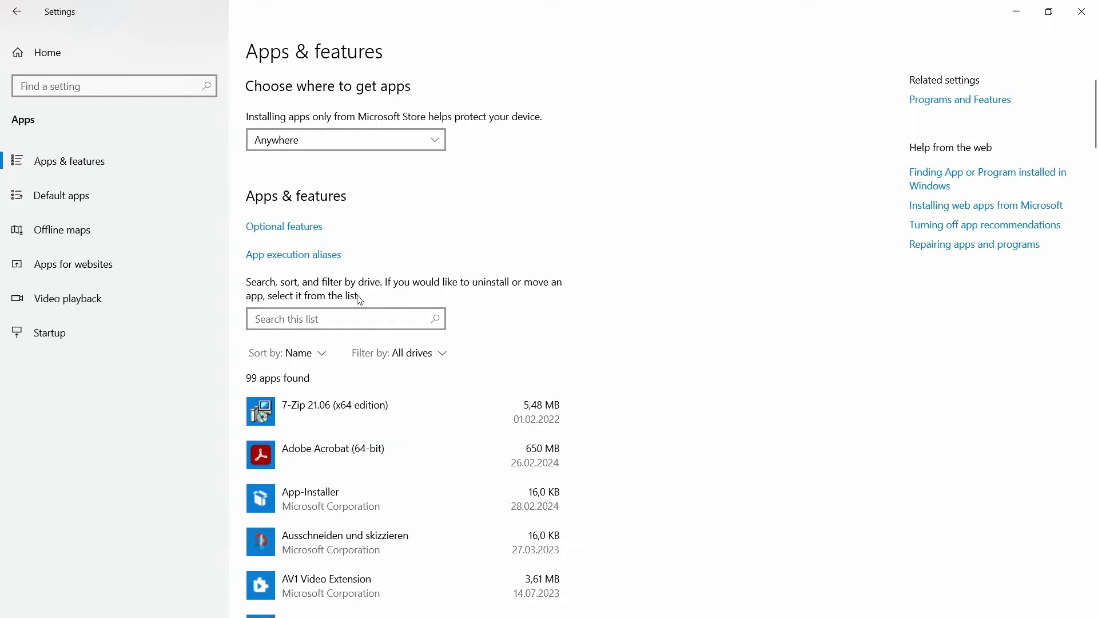
# - Uninstall SAP GUI for Windows 7.70 via Apps & features, closing SAP Logon 770 when prompted
pyautogui.click(315, 321)
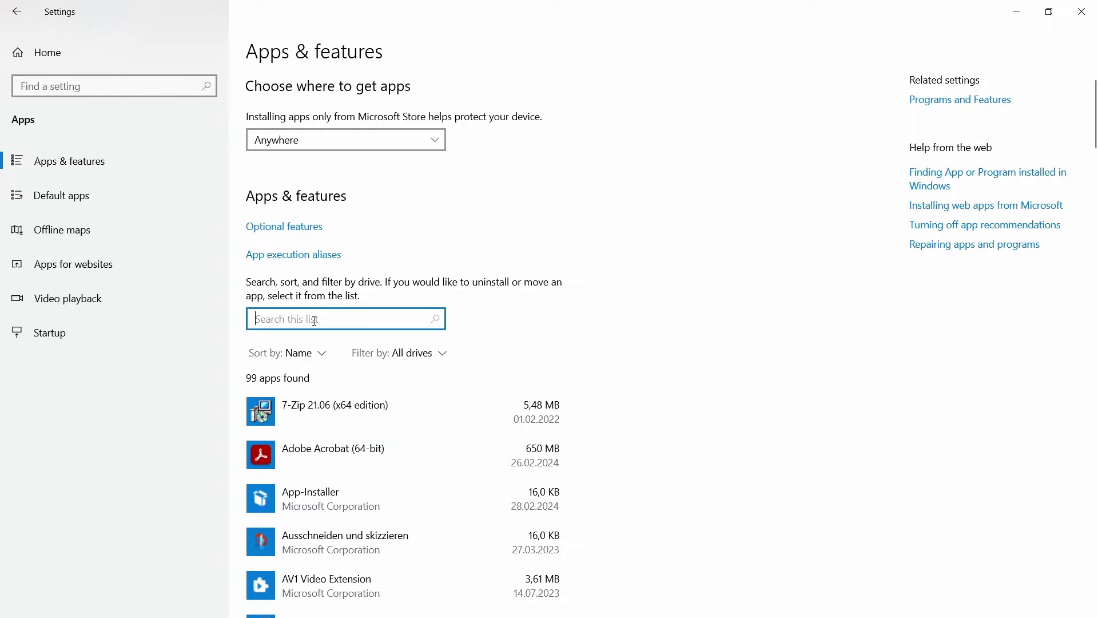
pyautogui.write('sa')
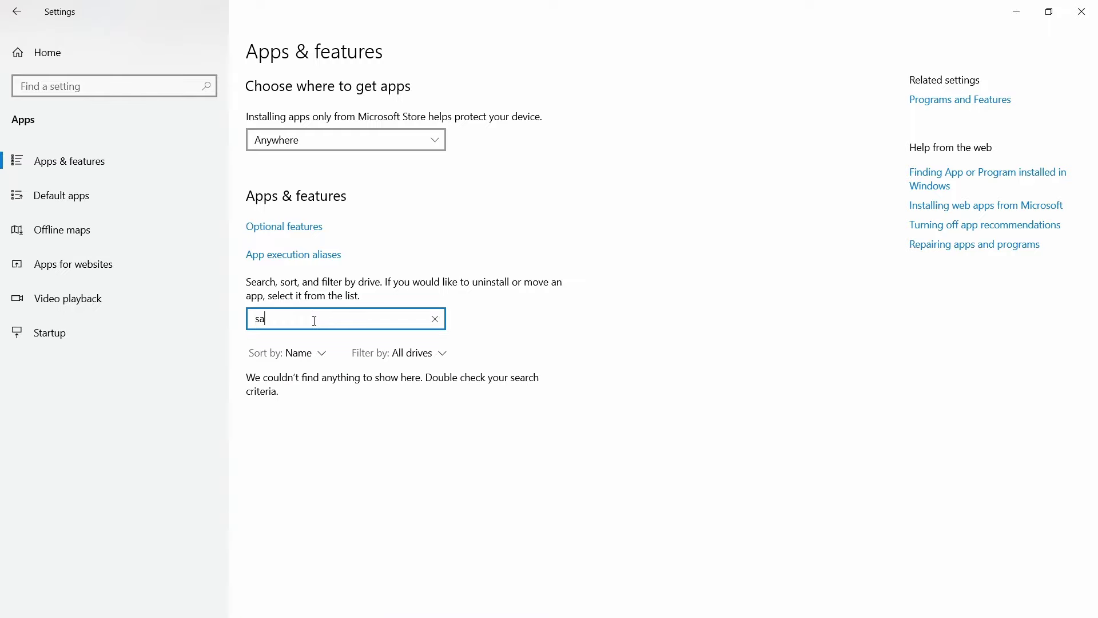
pyautogui.write('üp')
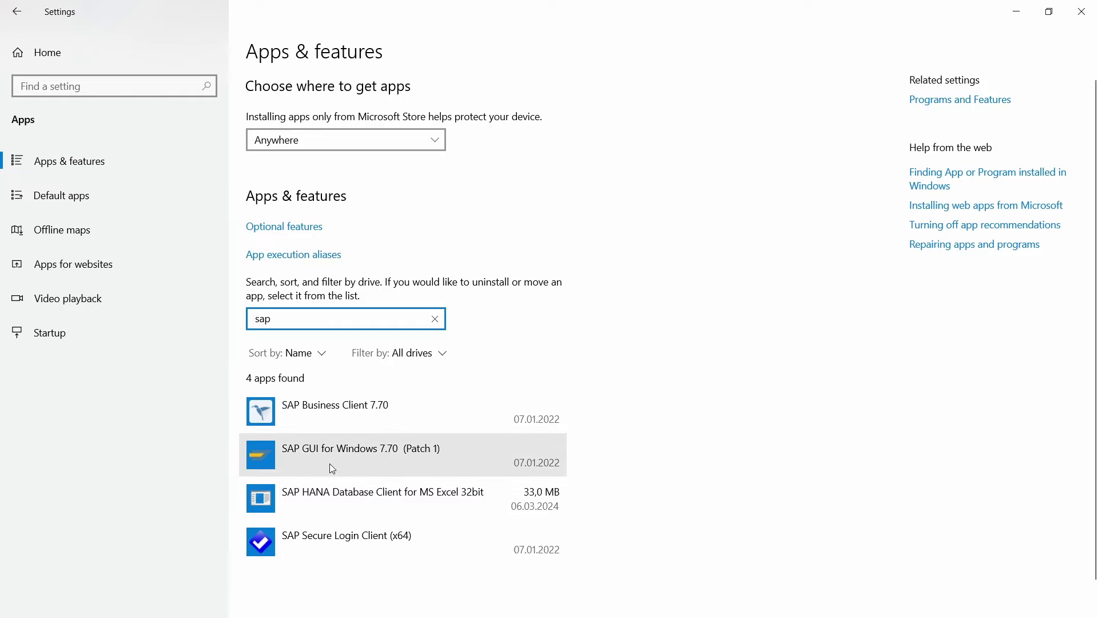
pyautogui.click(454, 458)
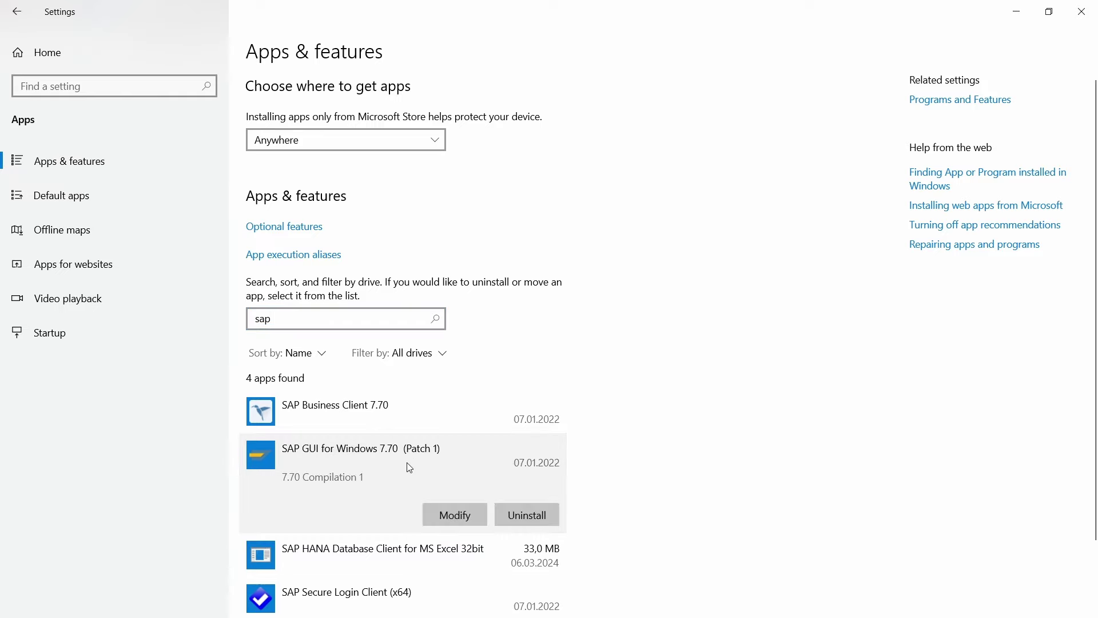
pyautogui.click(532, 515)
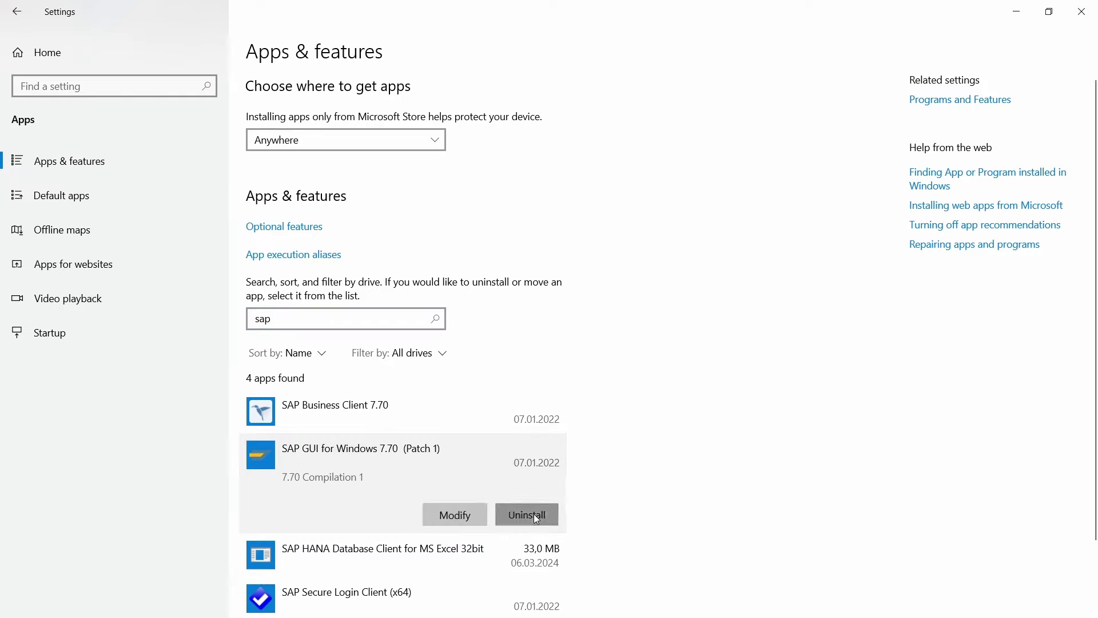
pyautogui.click(604, 473)
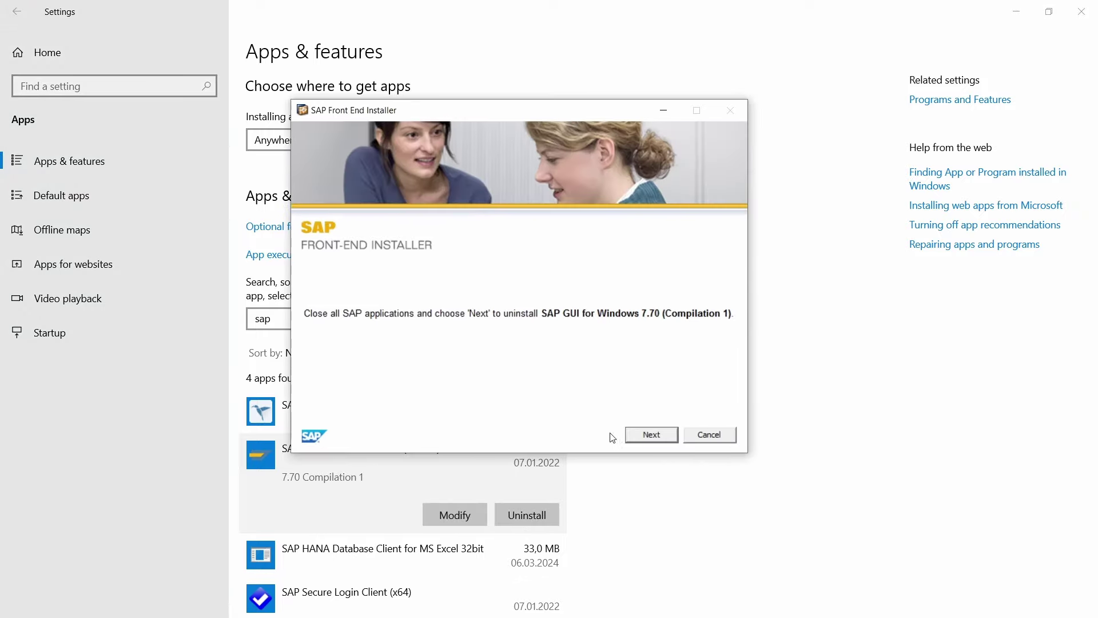
pyautogui.click(646, 436)
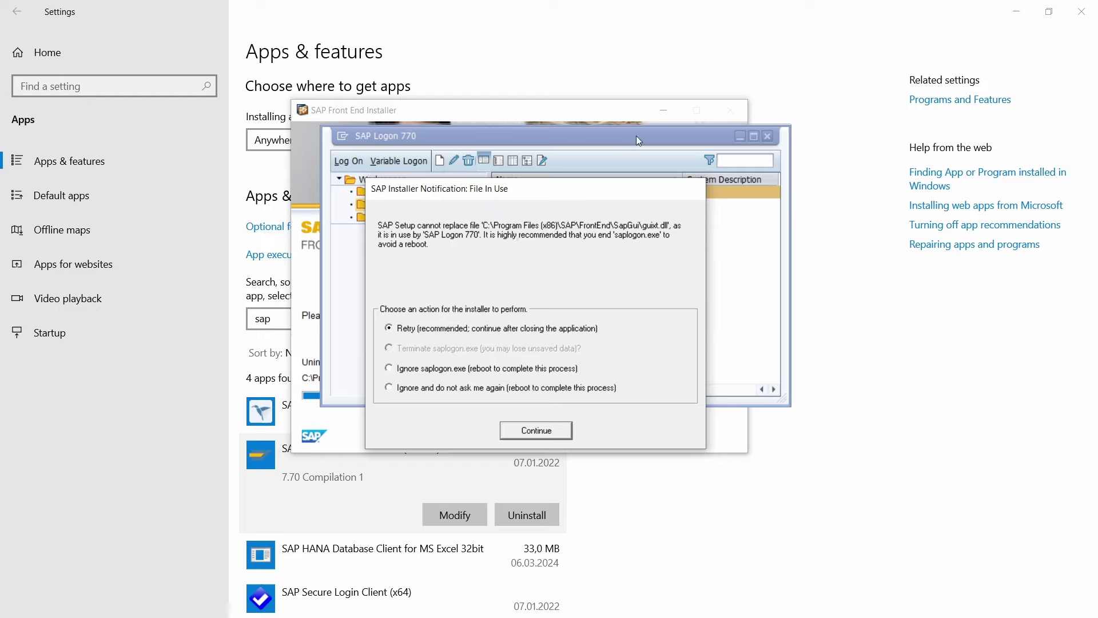
pyautogui.click(768, 136)
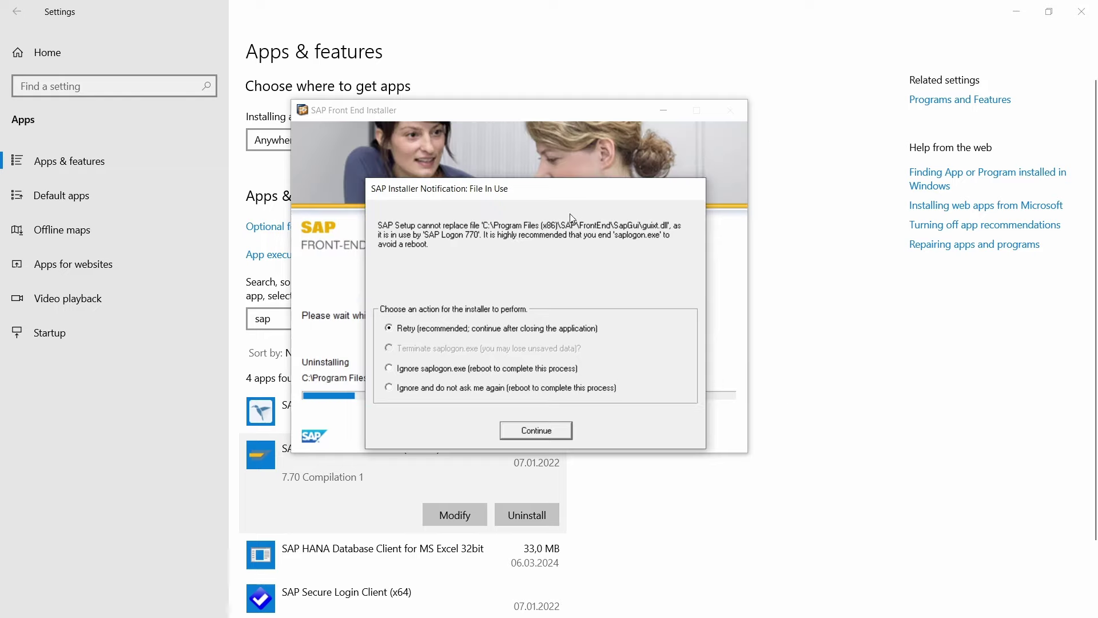
pyautogui.click(534, 432)
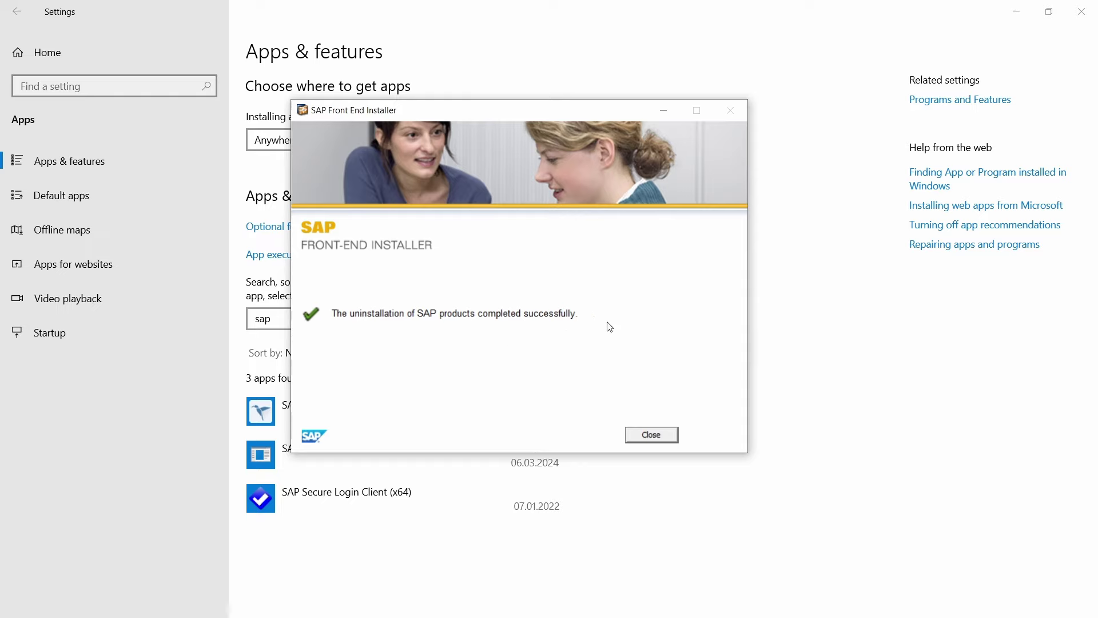
pyautogui.click(651, 434)
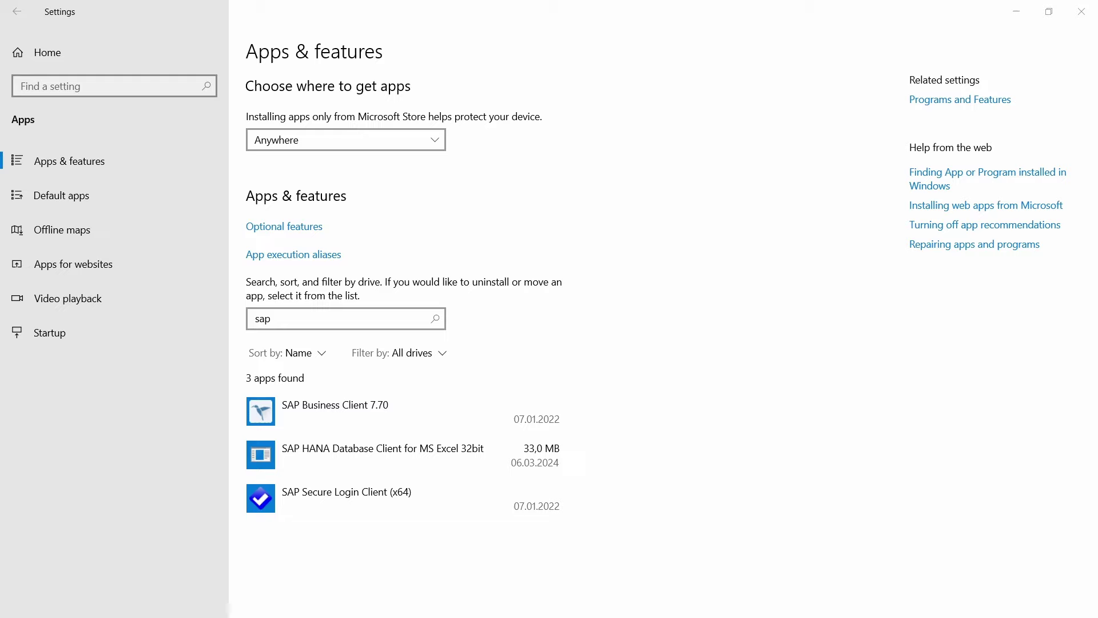
# - Run the downloaded gui800_06_1-80006342.exe installer as administrator
pyautogui.click(218, 193)
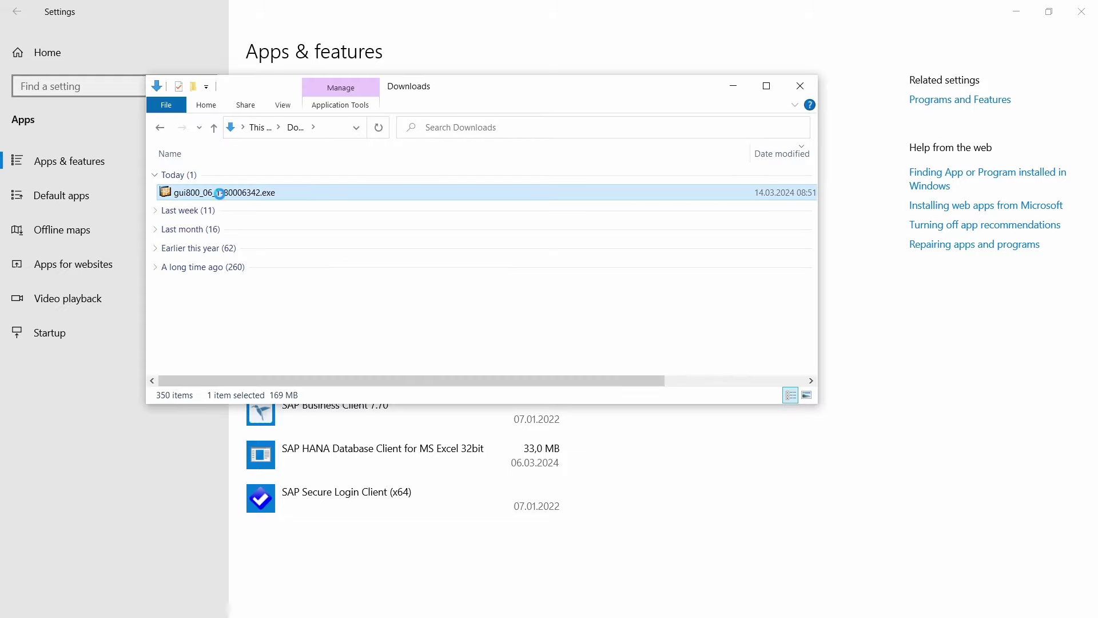
pyautogui.rightClick(221, 194)
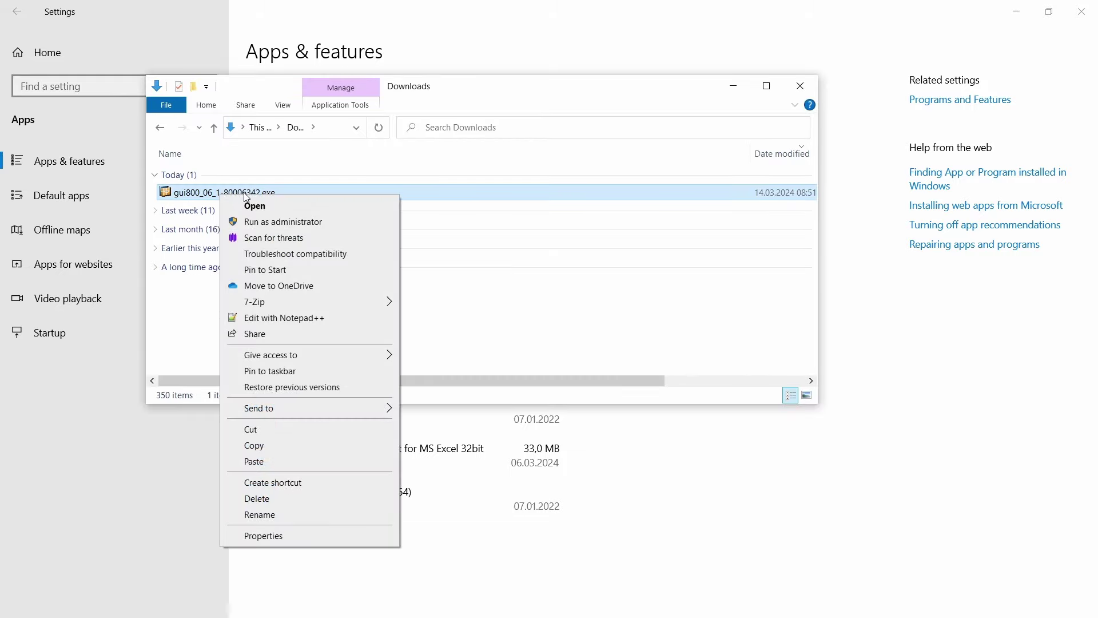
pyautogui.click(278, 223)
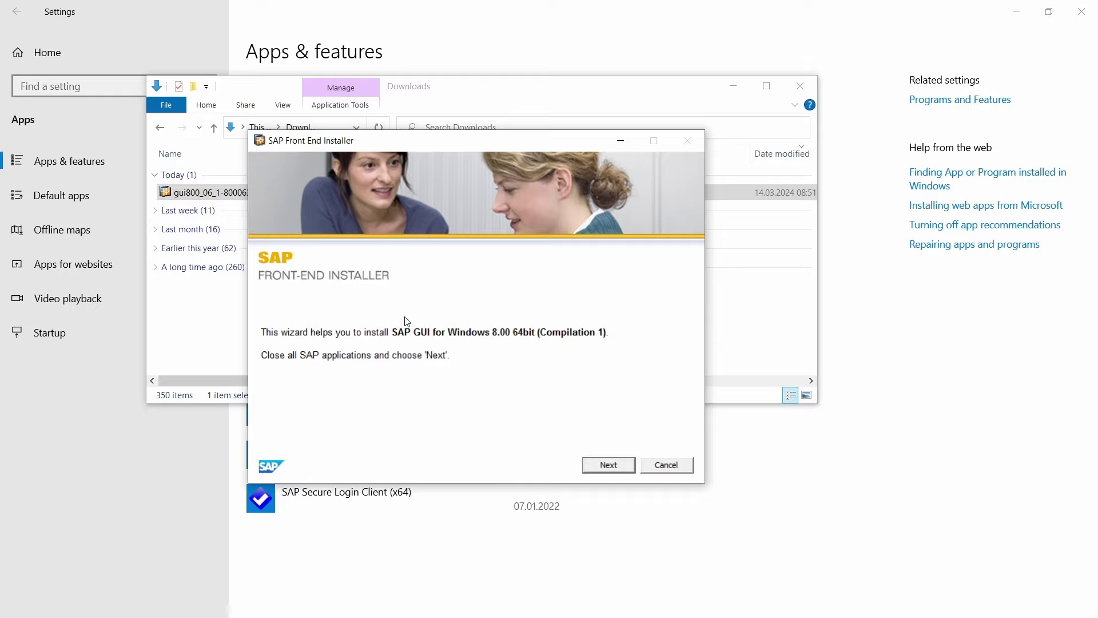
# - Install SAP GUI for Windows 8.00 64bit with default components into C:\Program Files\SAP\FrontEnd
pyautogui.click(603, 466)
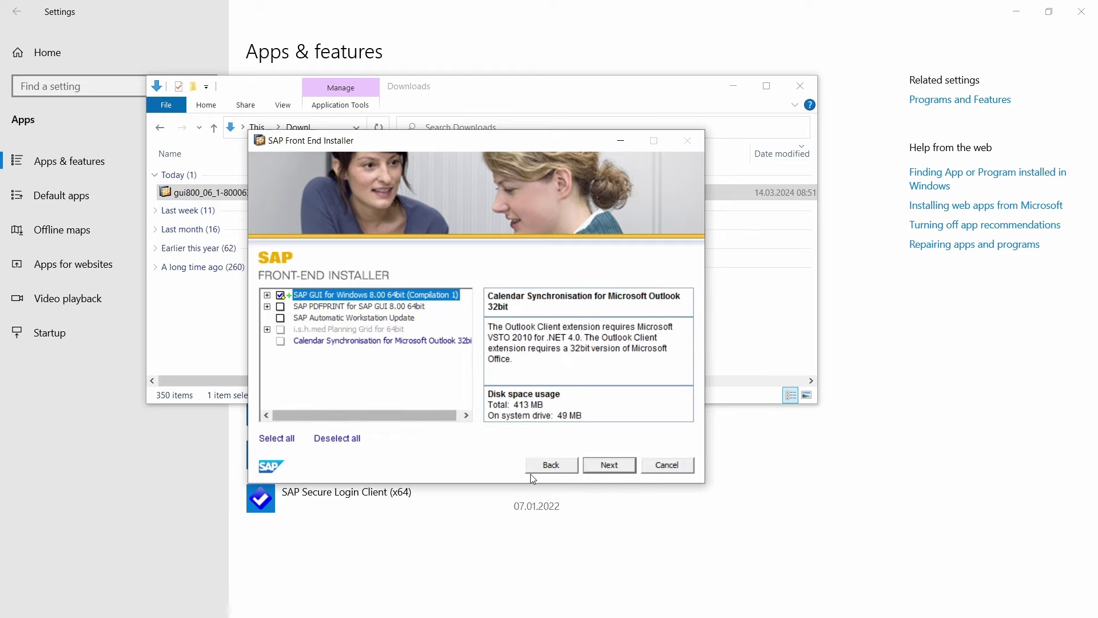
pyautogui.click(610, 467)
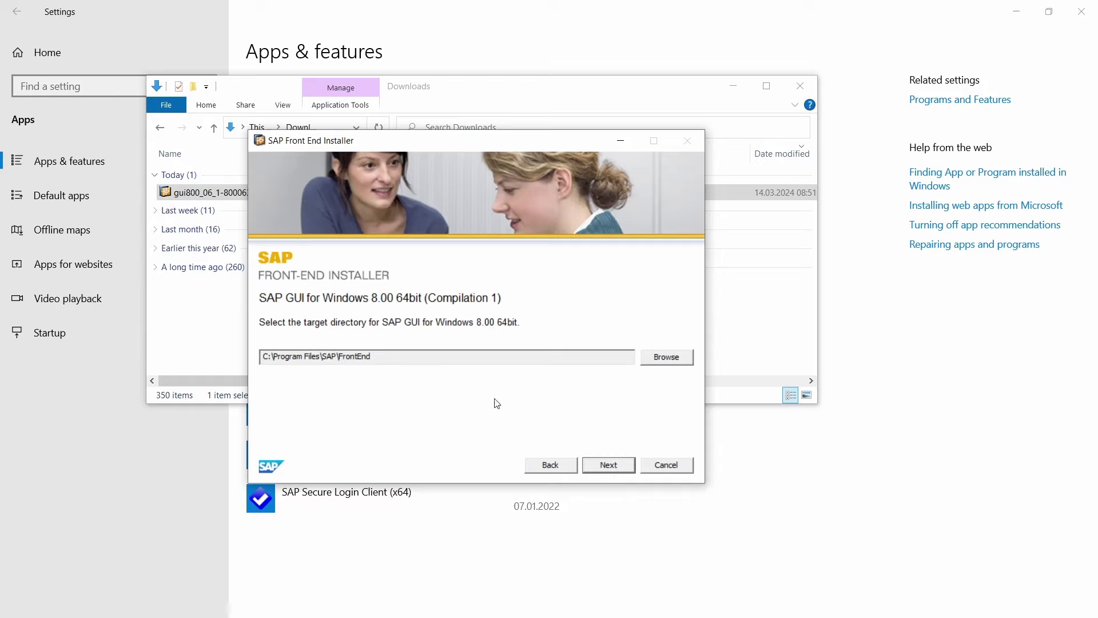
pyautogui.click(607, 468)
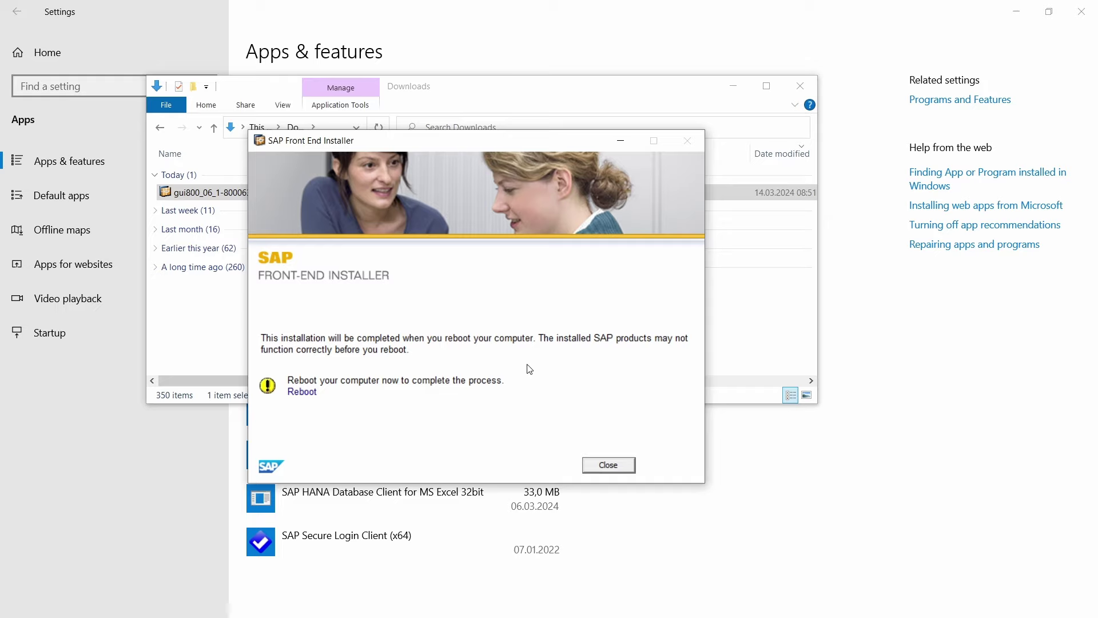
# - Close the finished installer and launch SAP Logon 64 from its desktop shortcut
pyautogui.click(614, 466)
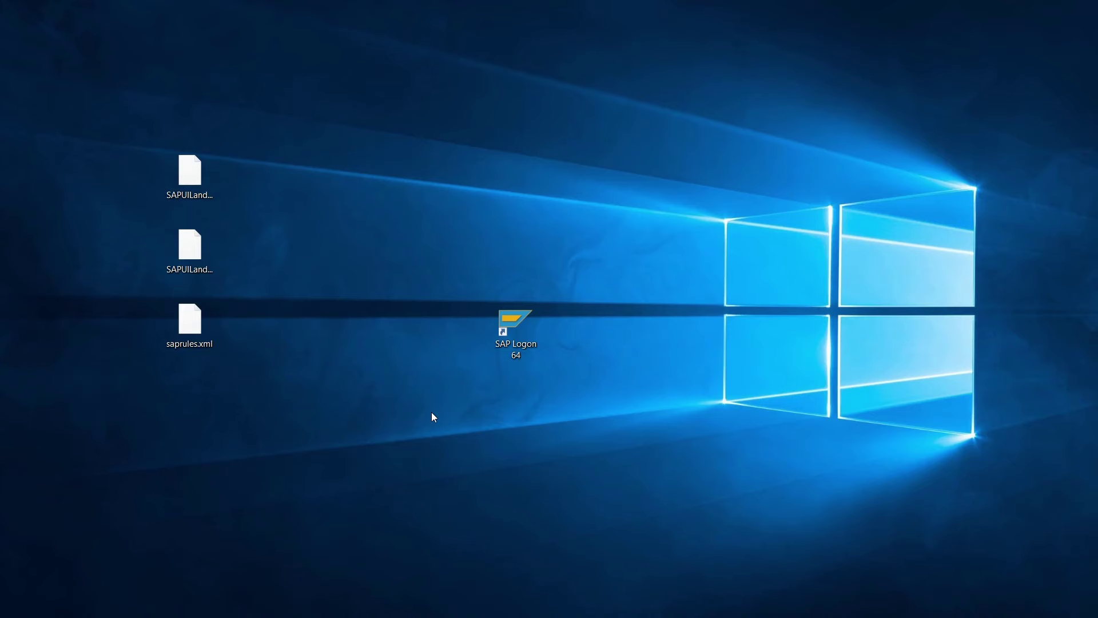
pyautogui.moveTo(441, 270); pyautogui.dragTo(613, 459)
pyautogui.click(613, 460)
pyautogui.doubleClick(506, 325)
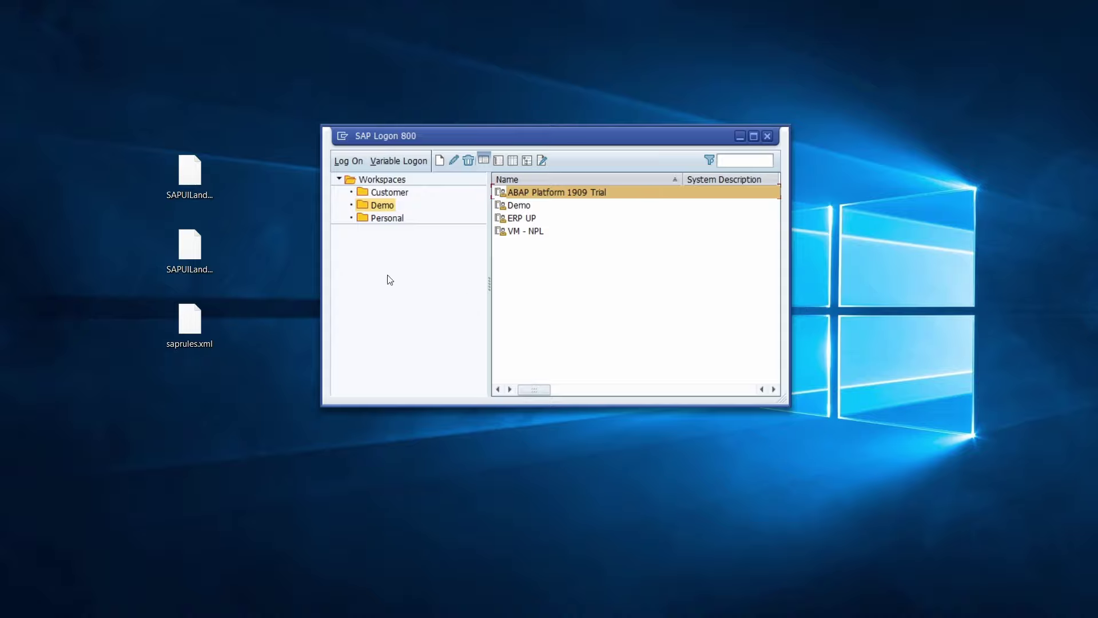
pyautogui.click(343, 136)
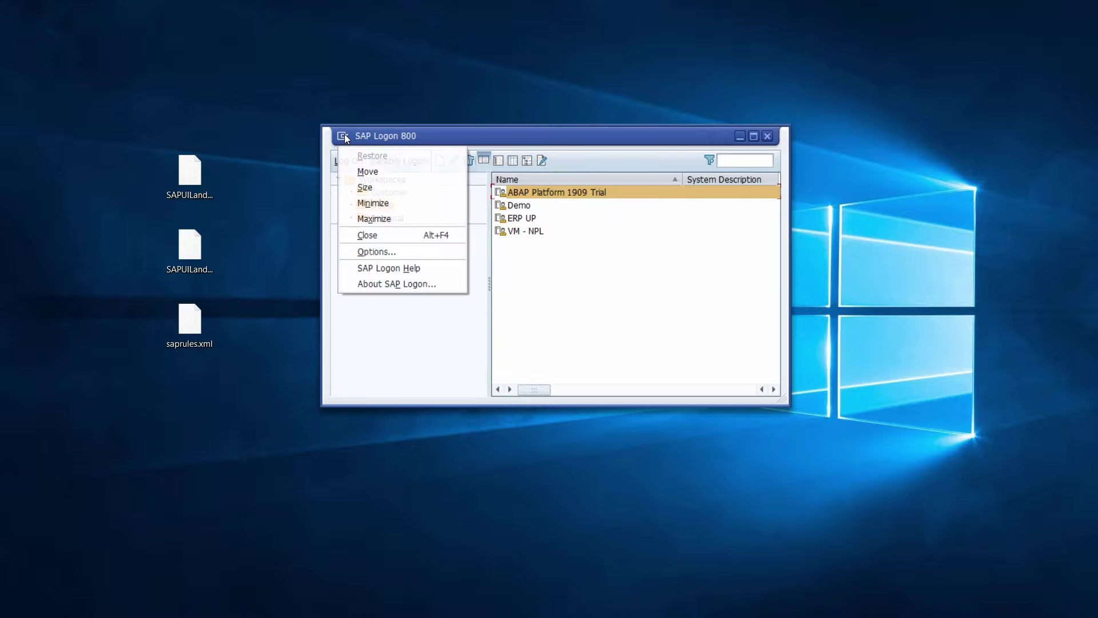
pyautogui.click(402, 255)
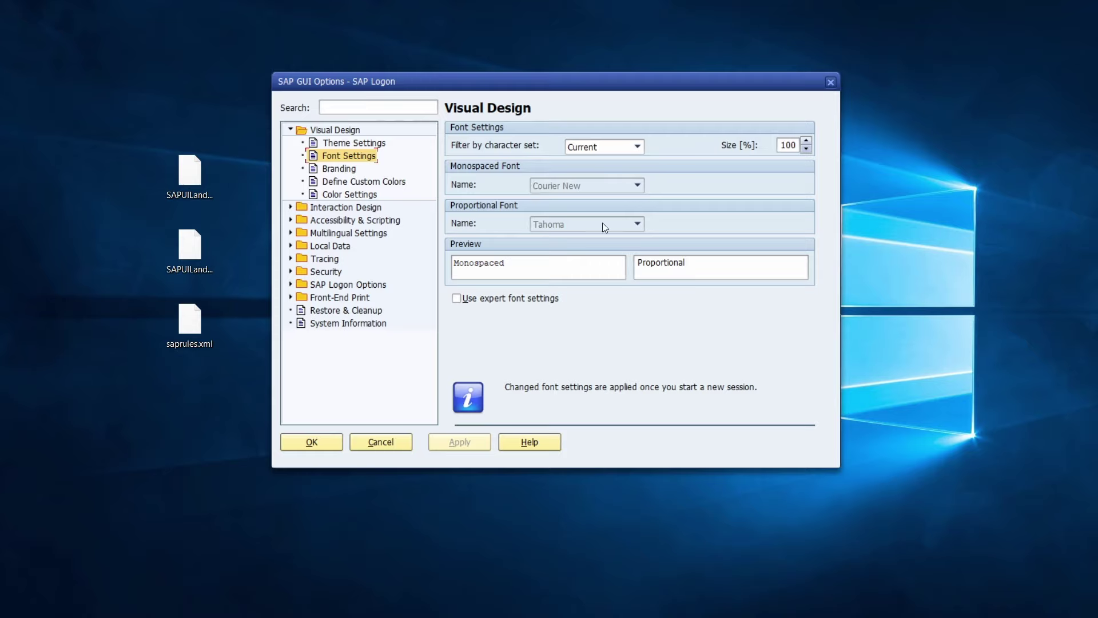
pyautogui.click(291, 286)
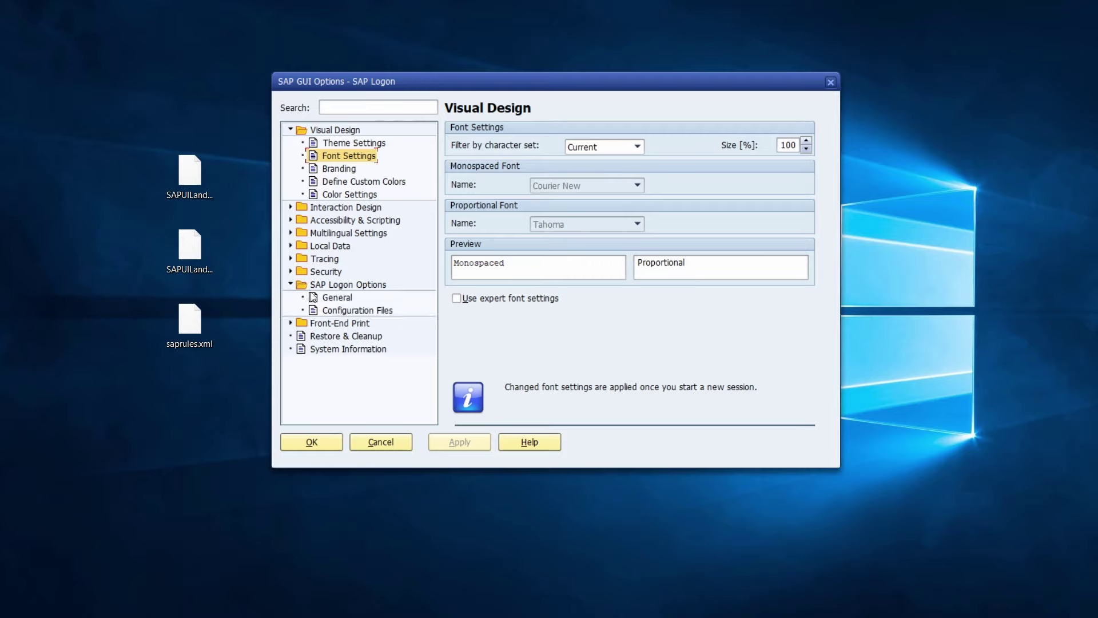
pyautogui.click(343, 309)
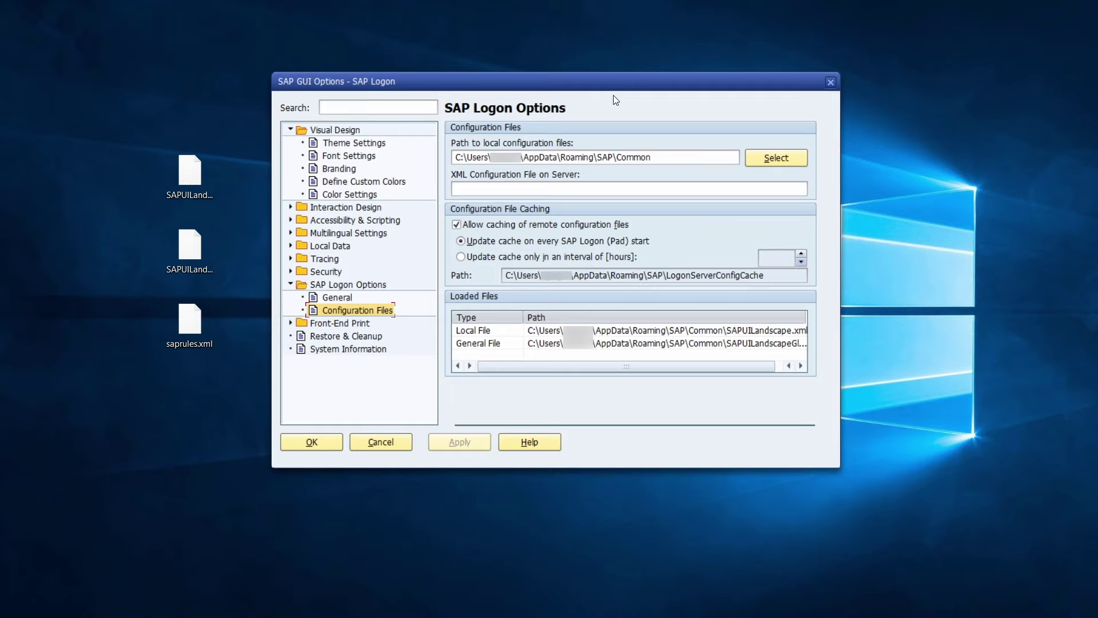
pyautogui.click(830, 82)
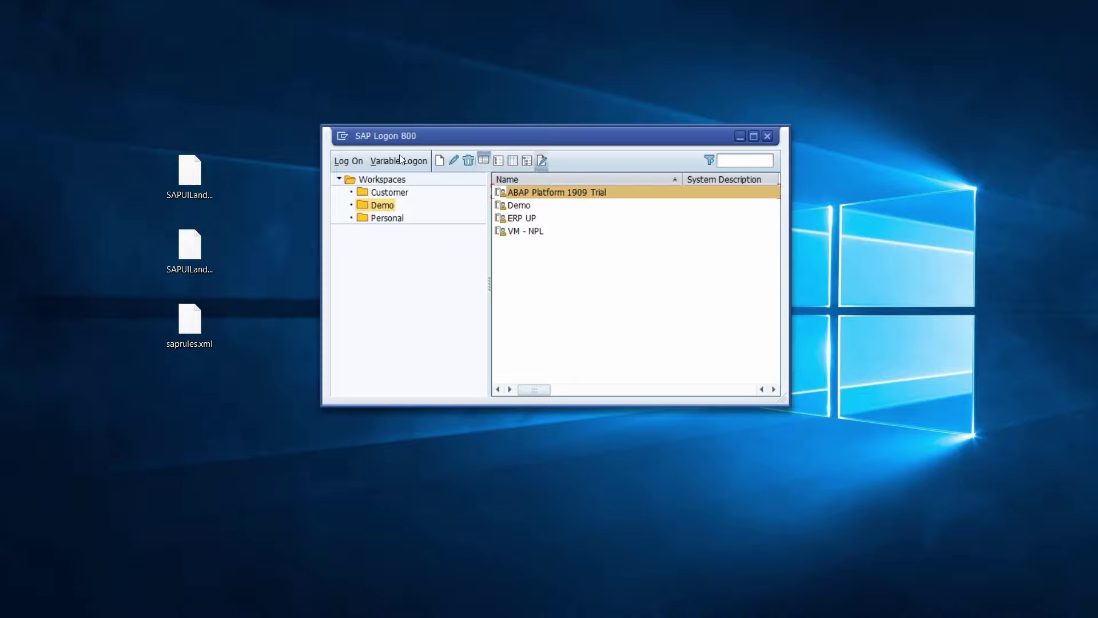
pyautogui.click(344, 136)
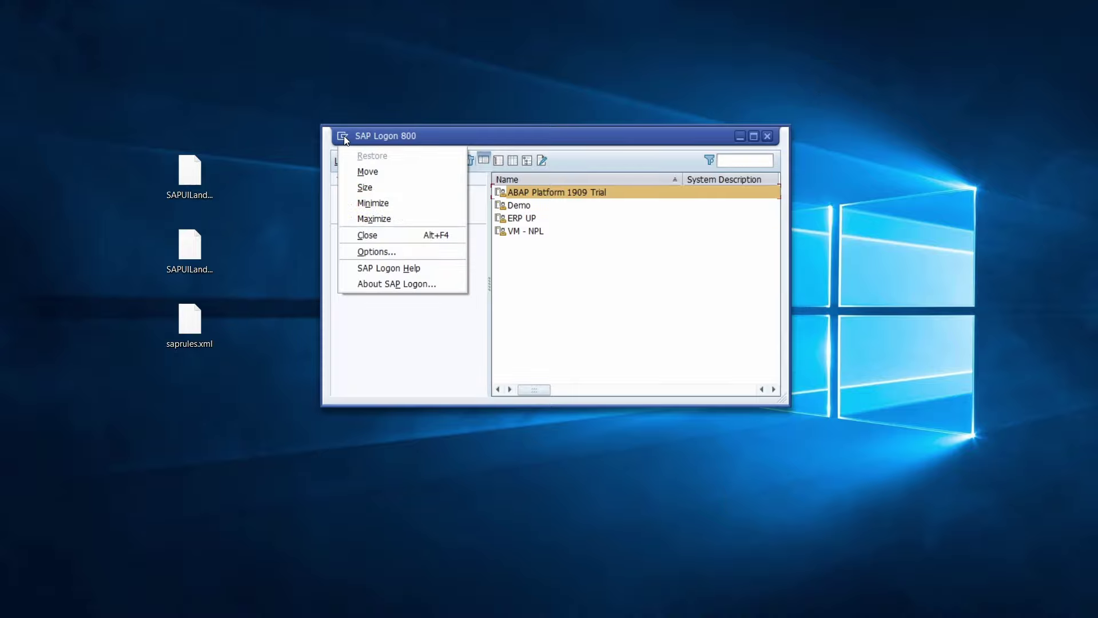
pyautogui.click(384, 286)
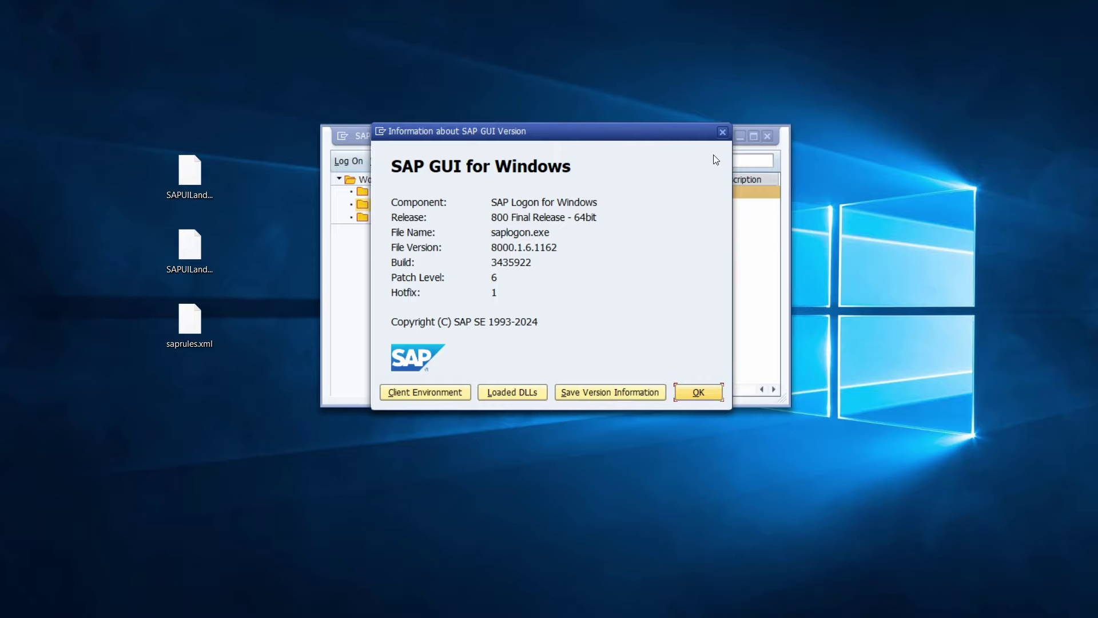
pyautogui.click(723, 132)
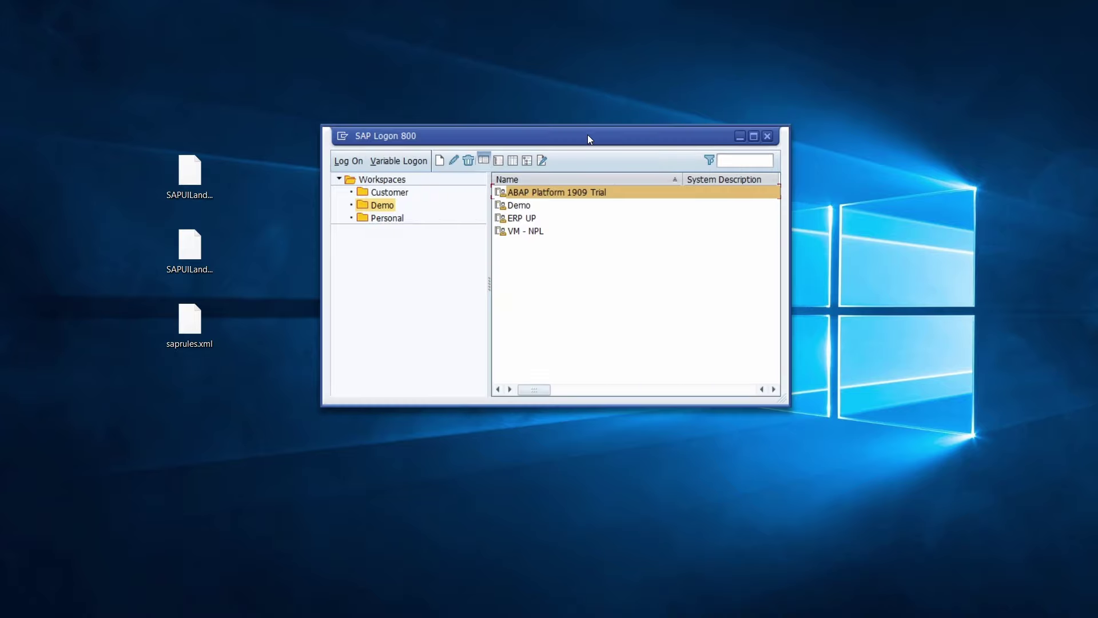
# - Connect to ERP UP, log on with the user name and password, and accept the warning
pyautogui.click(521, 219)
pyautogui.doubleClick(522, 221)
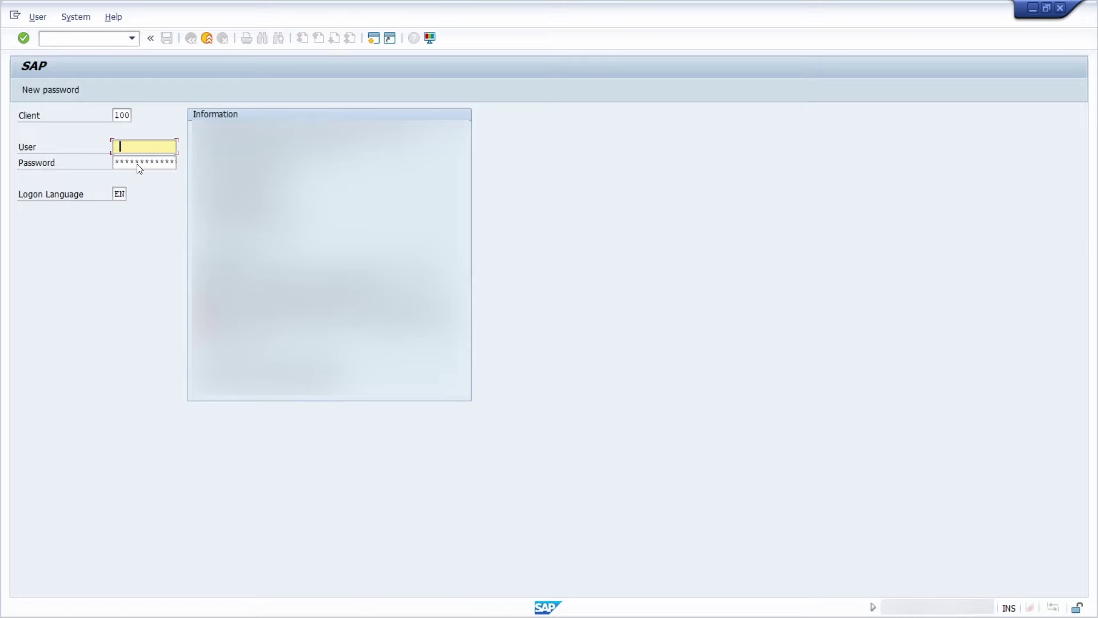
pyautogui.write('andreasg')
pyautogui.press('Tab')
pyautogui.write('*******')
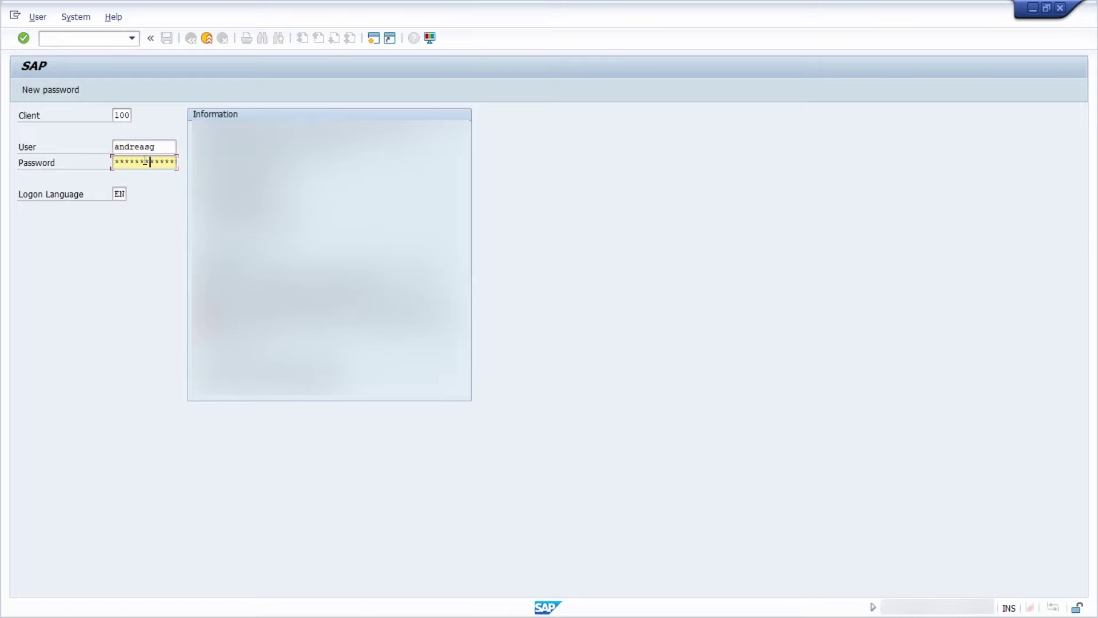
pyautogui.press('Return')
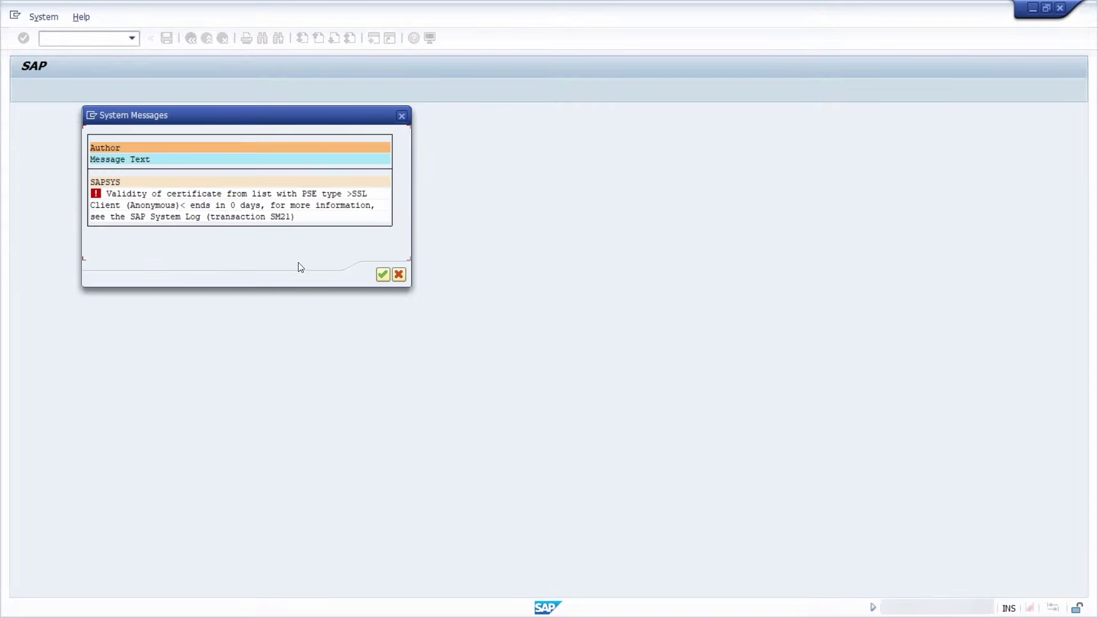
pyautogui.click(383, 275)
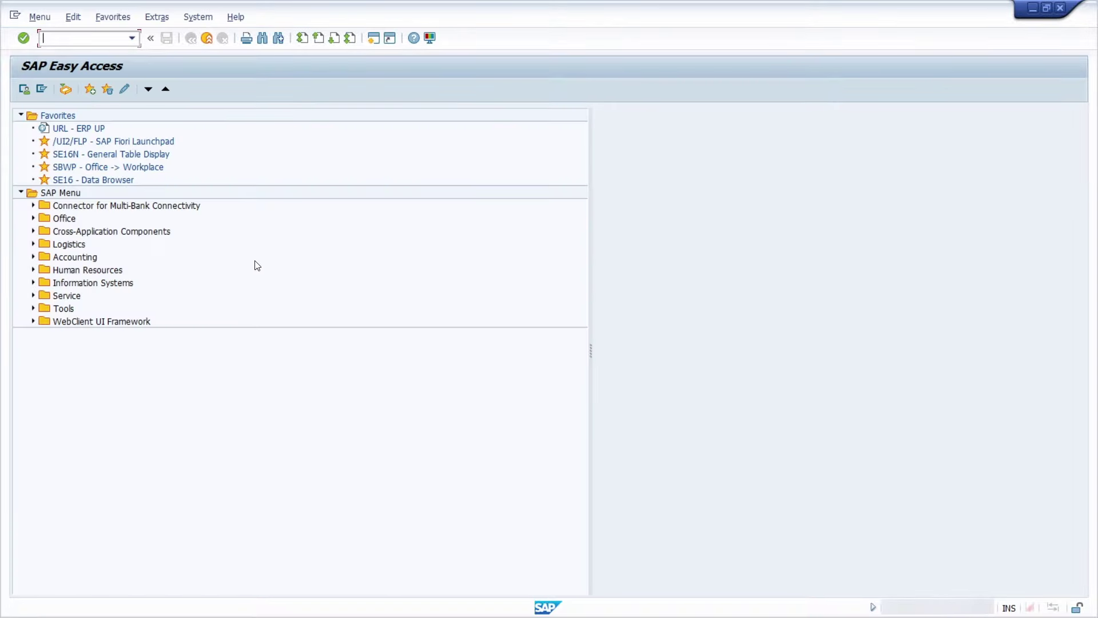
# - Display table TSTCT entries for language EN using transaction SE16N
pyautogui.click(873, 606)
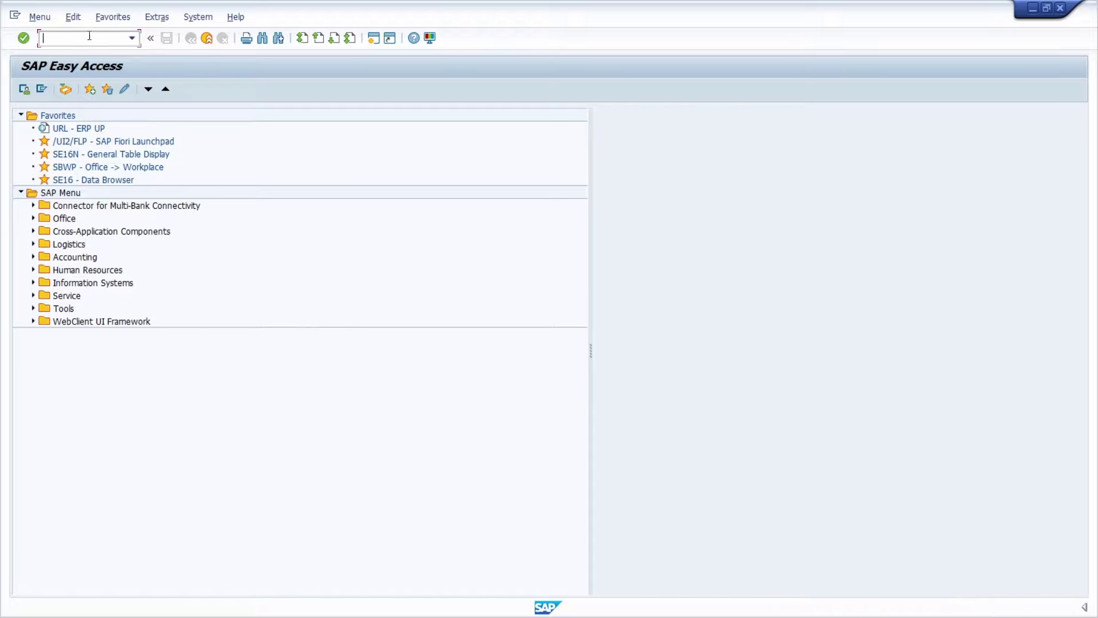
pyautogui.write('se16n')
pyautogui.press('Return')
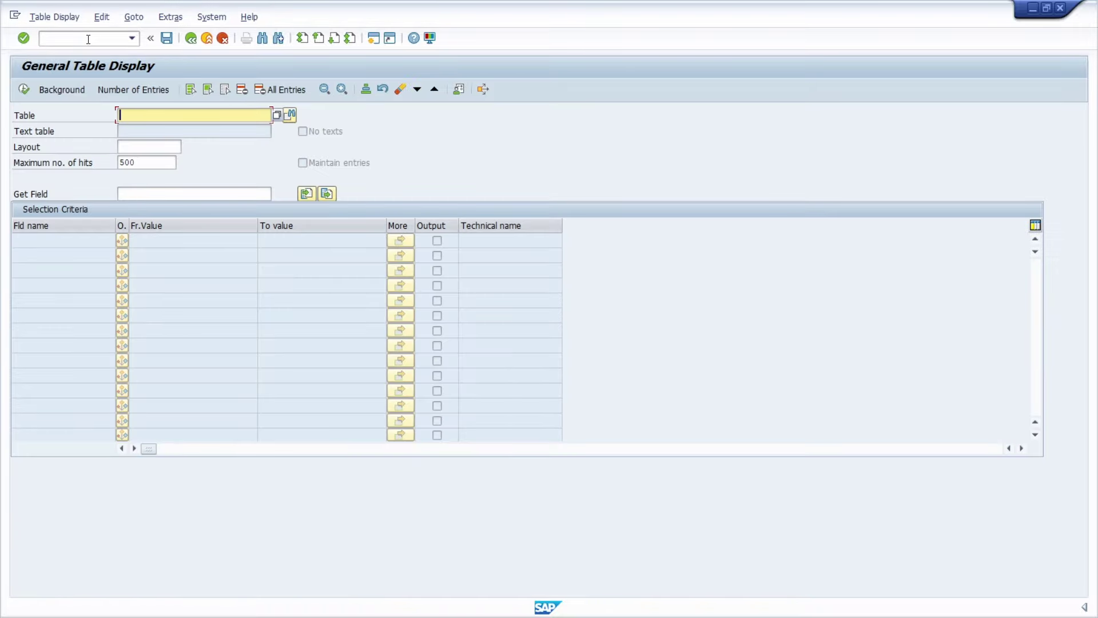
pyautogui.write('tstct')
pyautogui.press('Return')
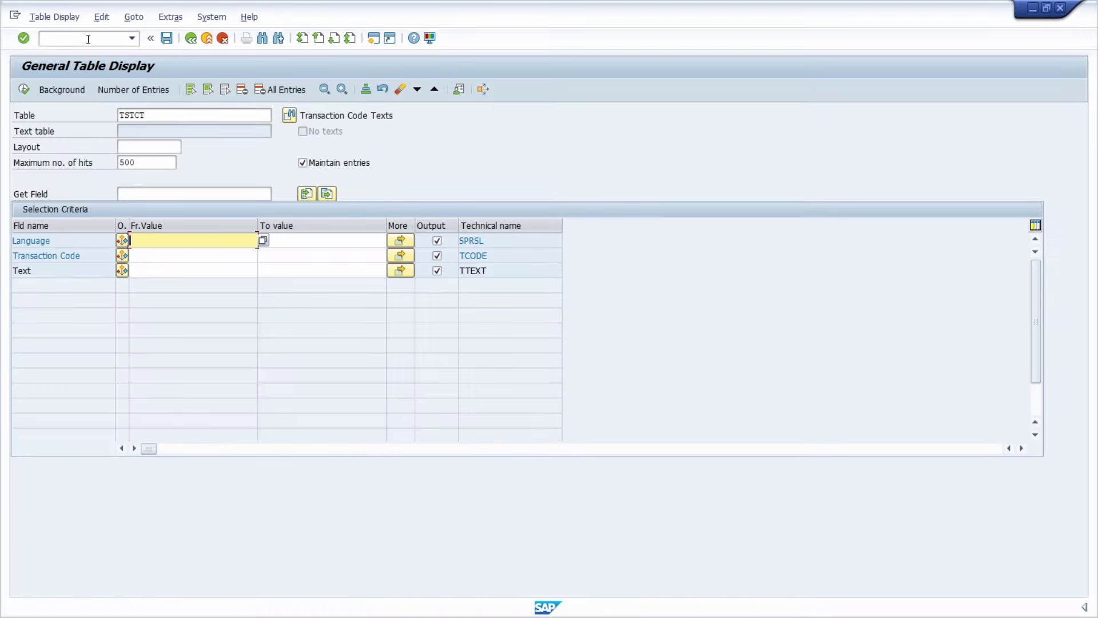
pyautogui.write('EN')
pyautogui.press('F8')
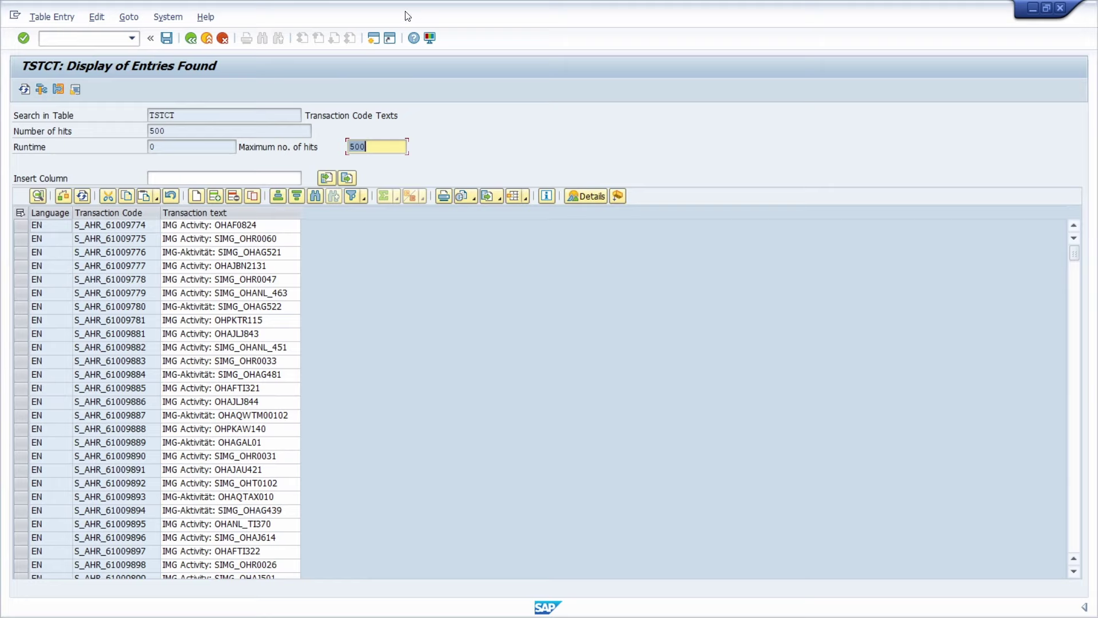
# - Log off with /nex to return to SAP Logon 800
pyautogui.click(72, 37)
pyautogui.write('/nex')
pyautogui.press('Return')
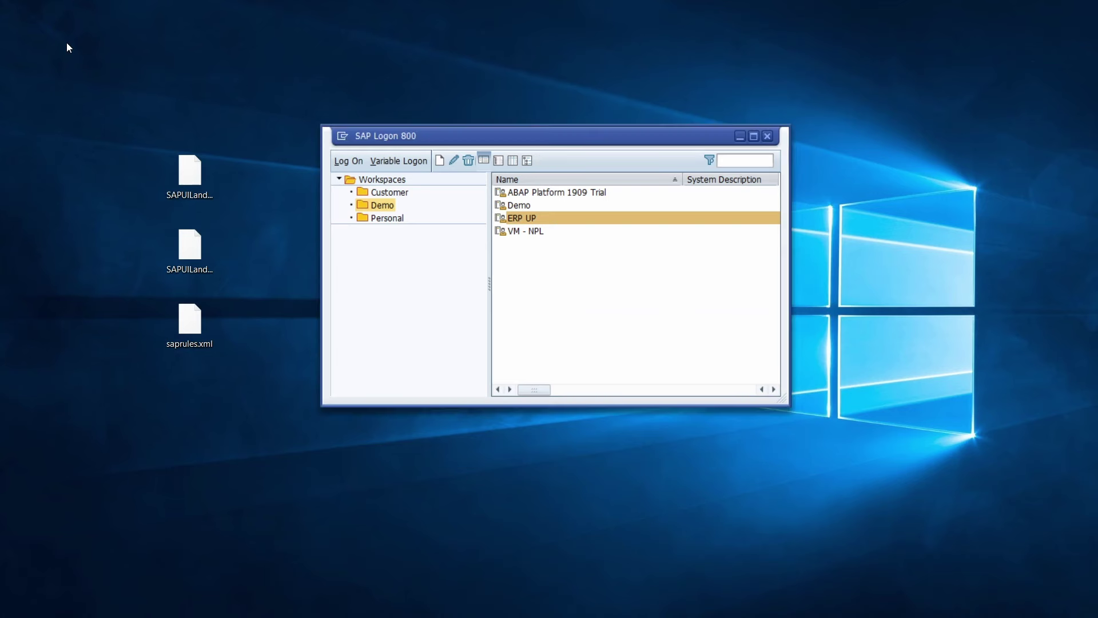